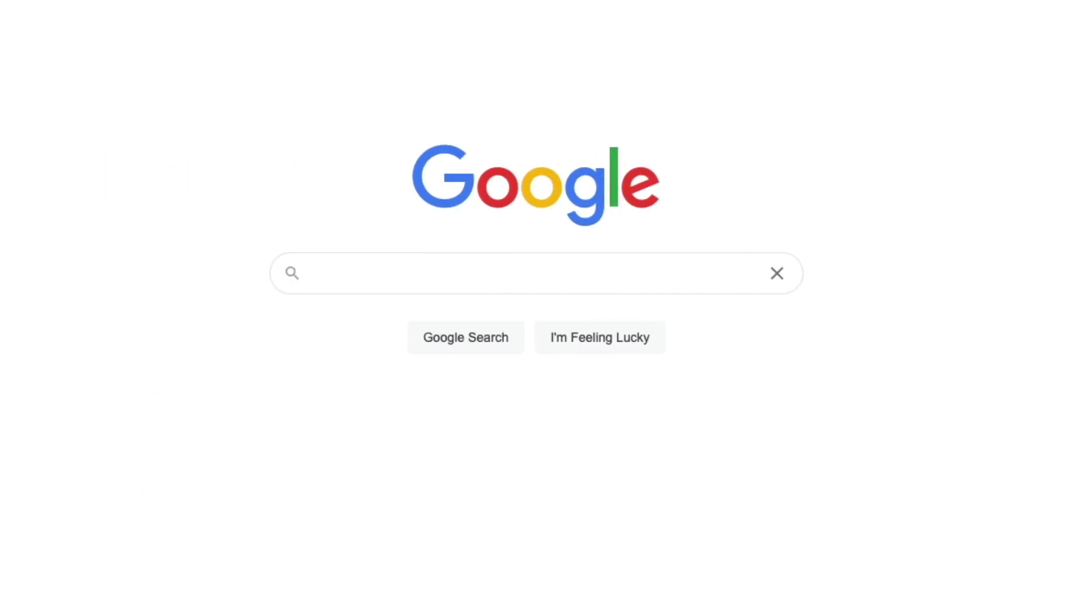
Click into the Google homepage search box to start a new web search
{"action": "left_click", "coordinate": [465, 276]}
Search Google for 'sonobus' and open the official SonoBus website at sonobus.net
{"action": "type", "text": "sonobus"}
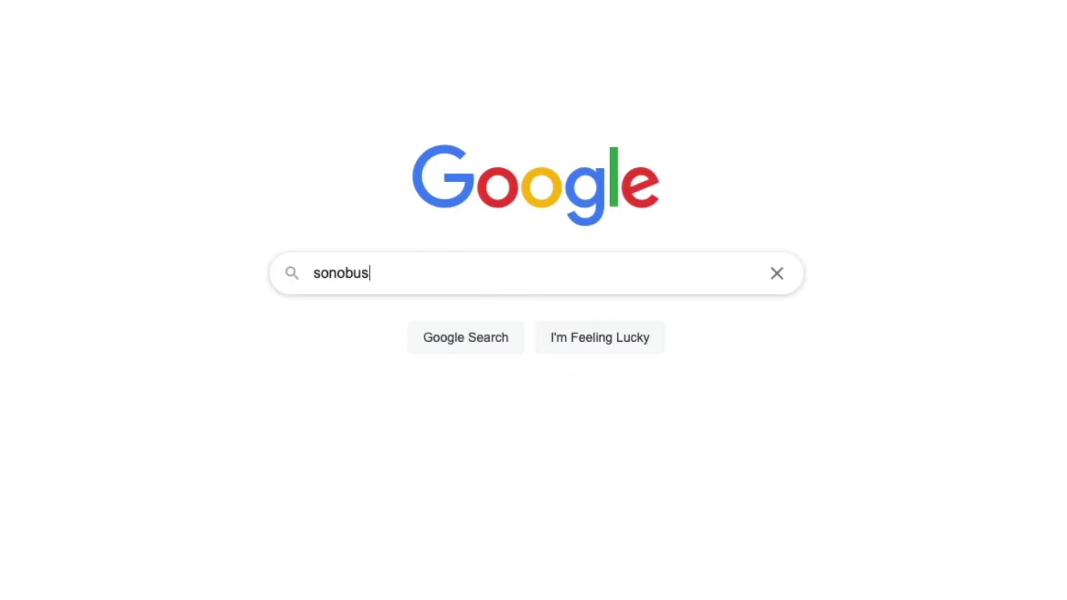
{"action": "key", "text": "Return"}
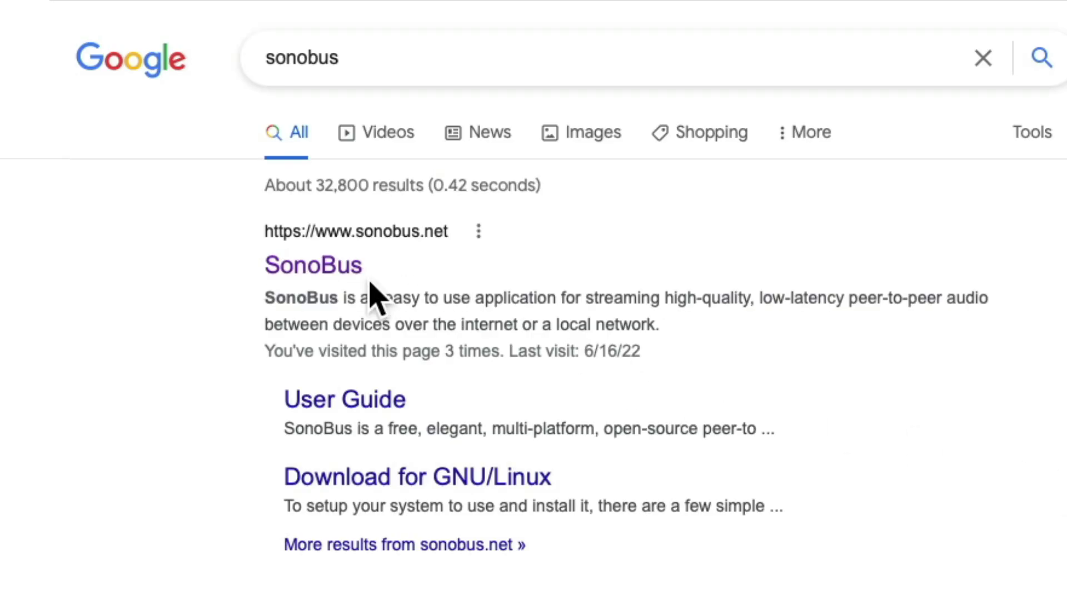
{"action": "left_click", "coordinate": [347, 269]}
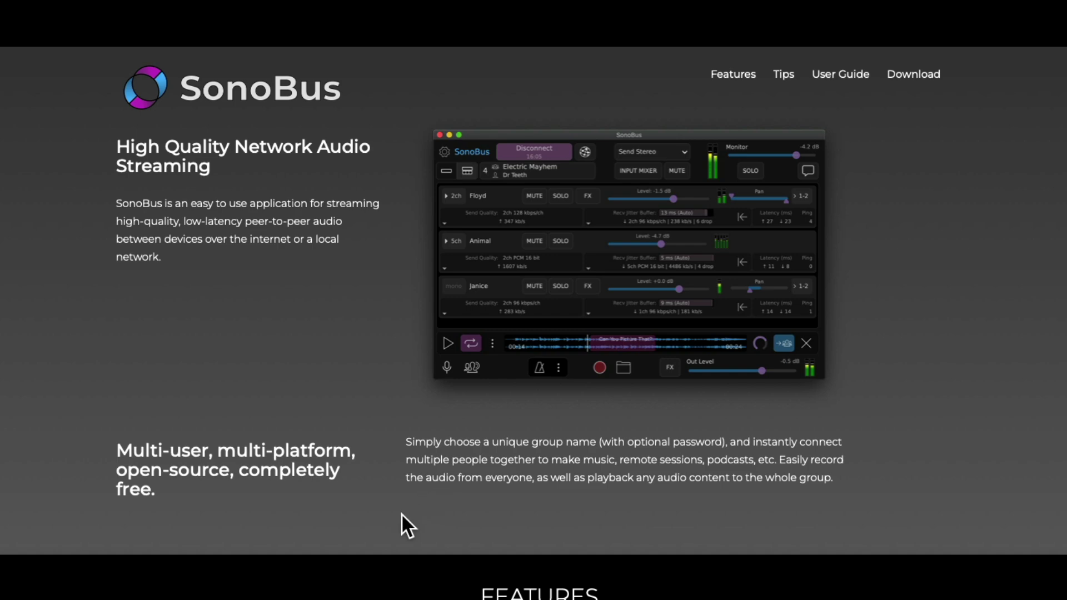
{"action": "scroll", "coordinate": [402, 516], "scroll_direction": "down", "scroll_amount": 15}
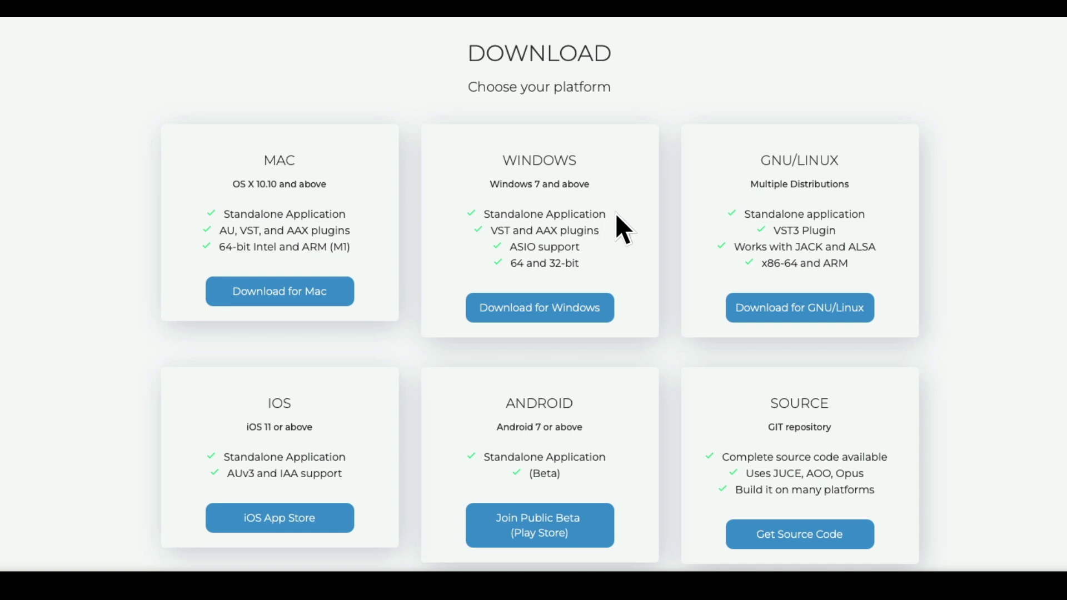
Scroll back up to the top of the SonoBus website after reviewing the download options
{"action": "scroll", "coordinate": [493, 396], "scroll_direction": "up", "scroll_amount": 15}
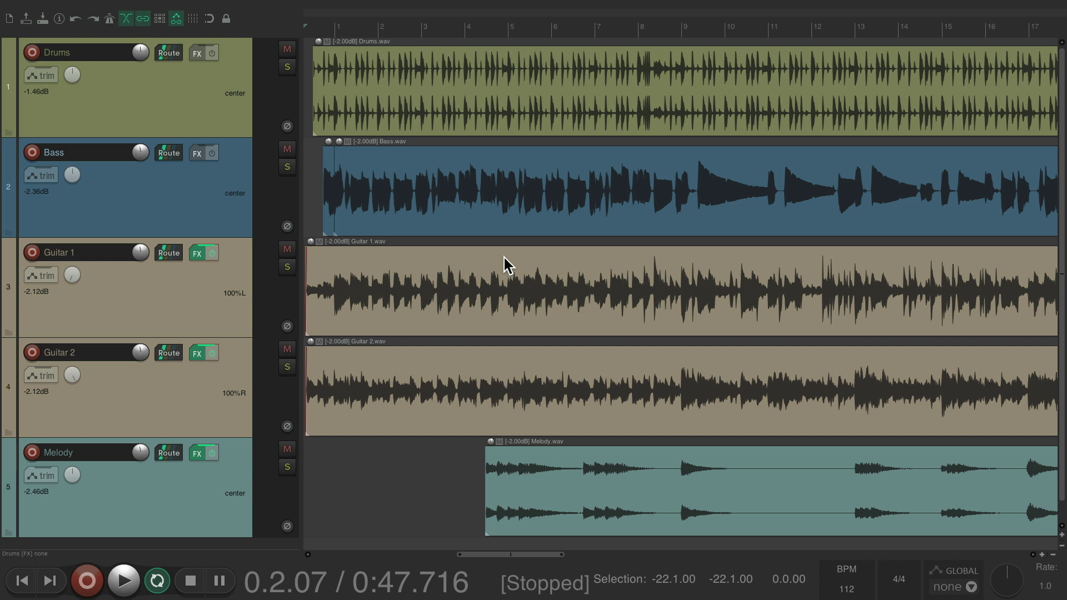
{"action": "key", "text": "space"}
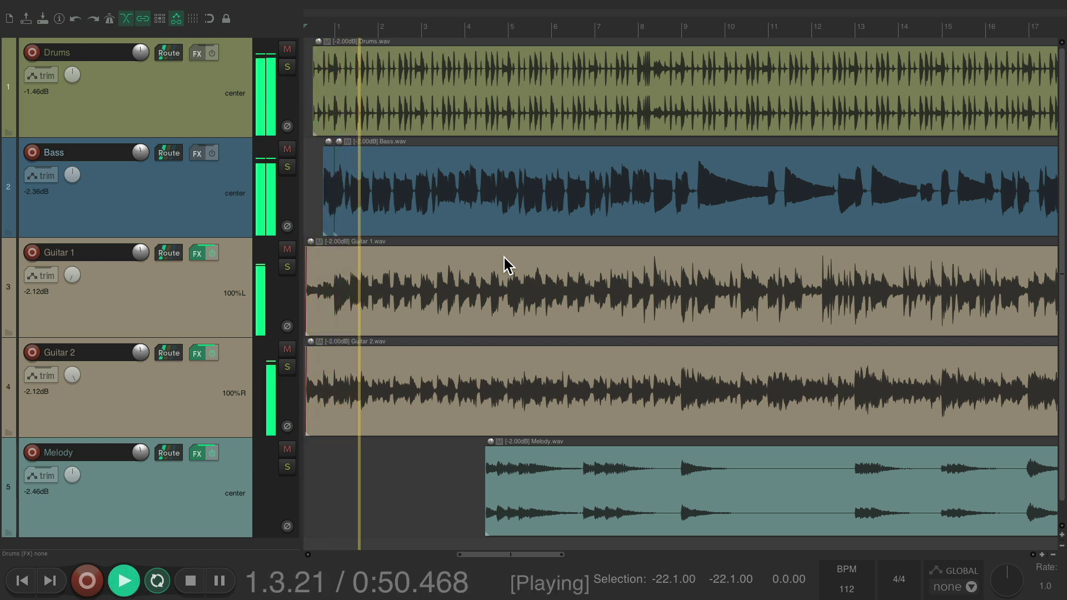
{"action": "key", "text": "super+m"}
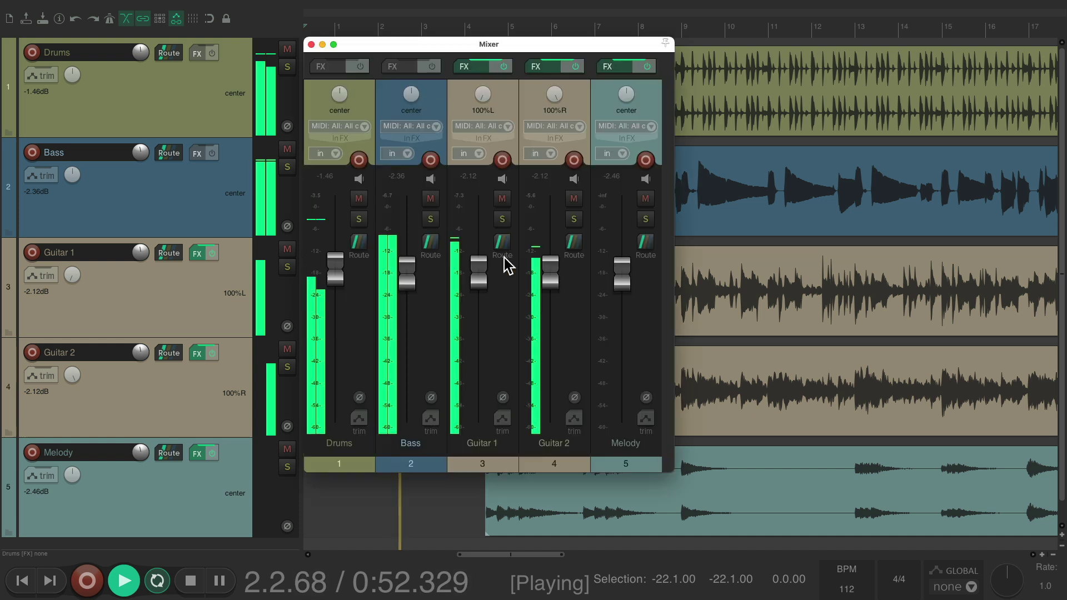
{"action": "left_click_drag", "start_coordinate": [339, 279], "coordinate": [332, 383]}
{"action": "key", "text": "super+z"}
{"action": "left_click_drag", "start_coordinate": [410, 286], "coordinate": [408, 401]}
{"action": "key", "text": "super+z"}
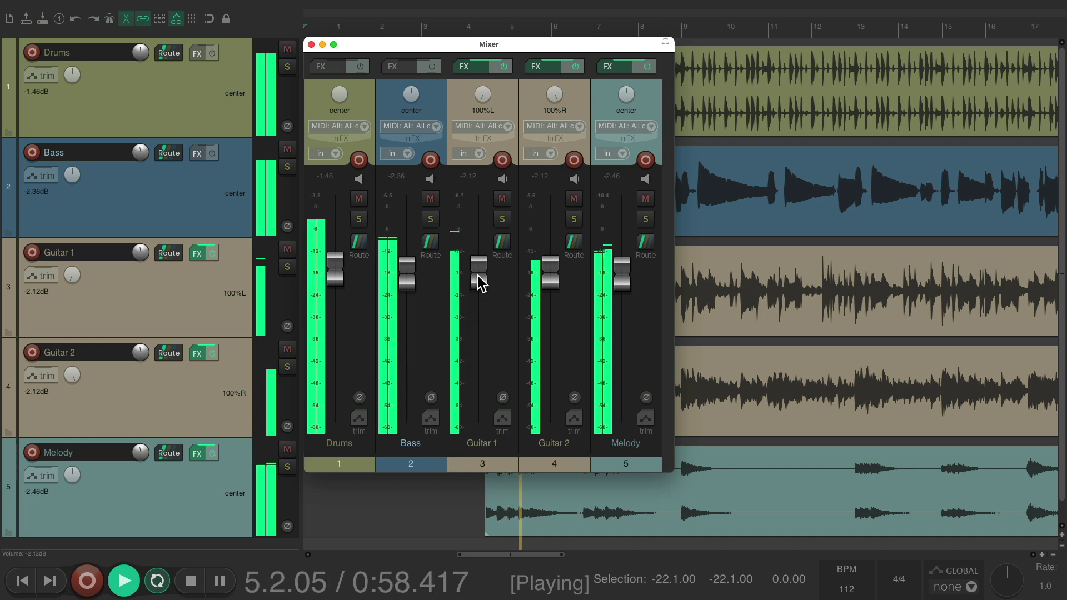
{"action": "left_click_drag", "start_coordinate": [478, 282], "coordinate": [474, 408]}
{"action": "key", "text": "super+z"}
{"action": "left_click_drag", "start_coordinate": [551, 275], "coordinate": [546, 357]}
{"action": "key", "text": "super+z"}
{"action": "left_click_drag", "start_coordinate": [622, 284], "coordinate": [603, 381]}
{"action": "key", "text": "super+z"}
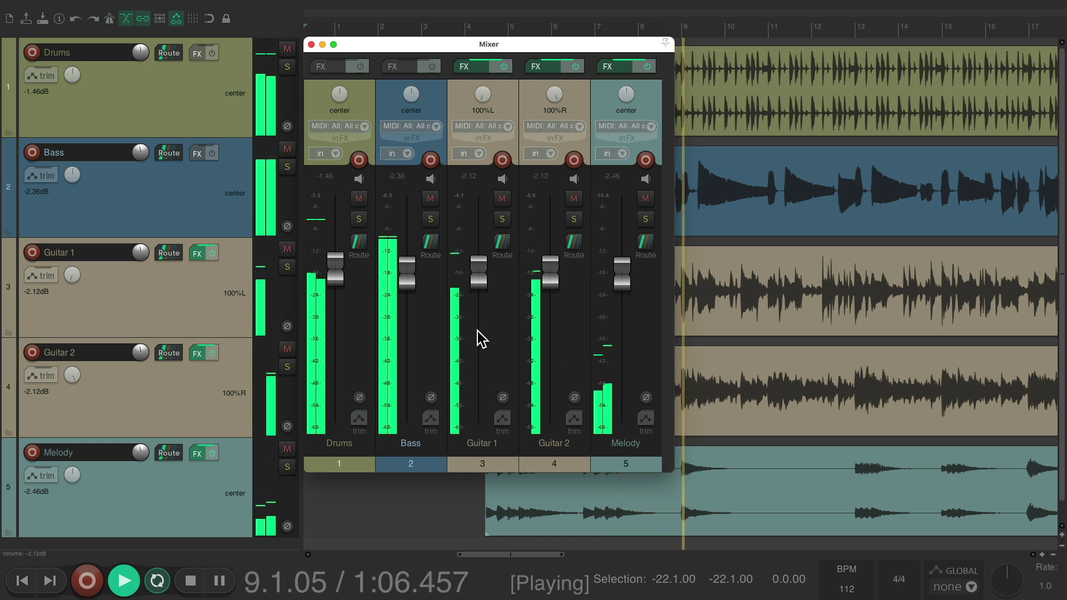
{"action": "key", "text": "space"}
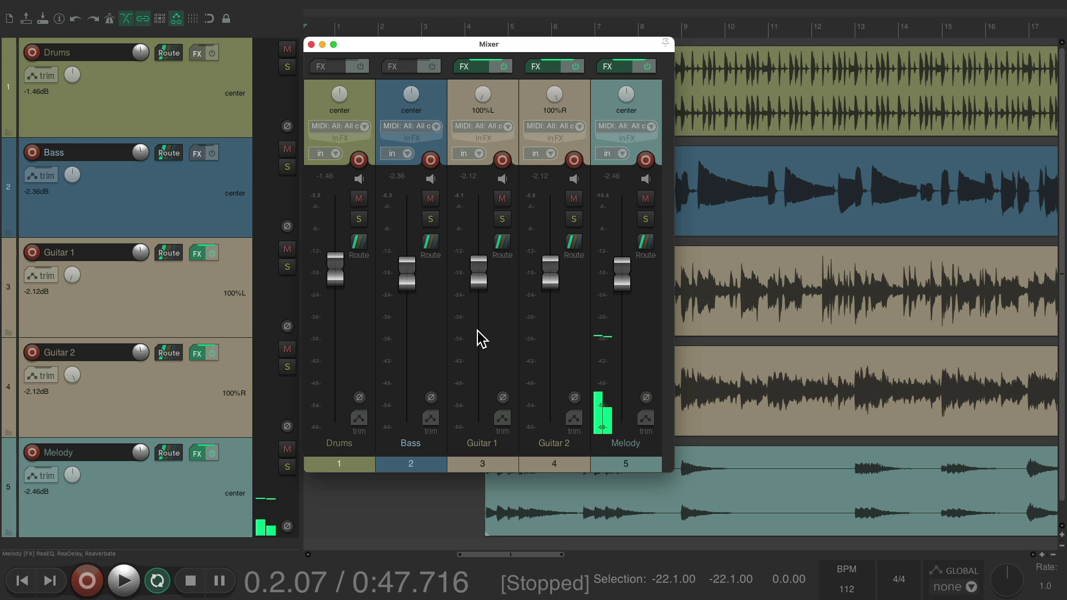
{"action": "key", "text": "super+m"}
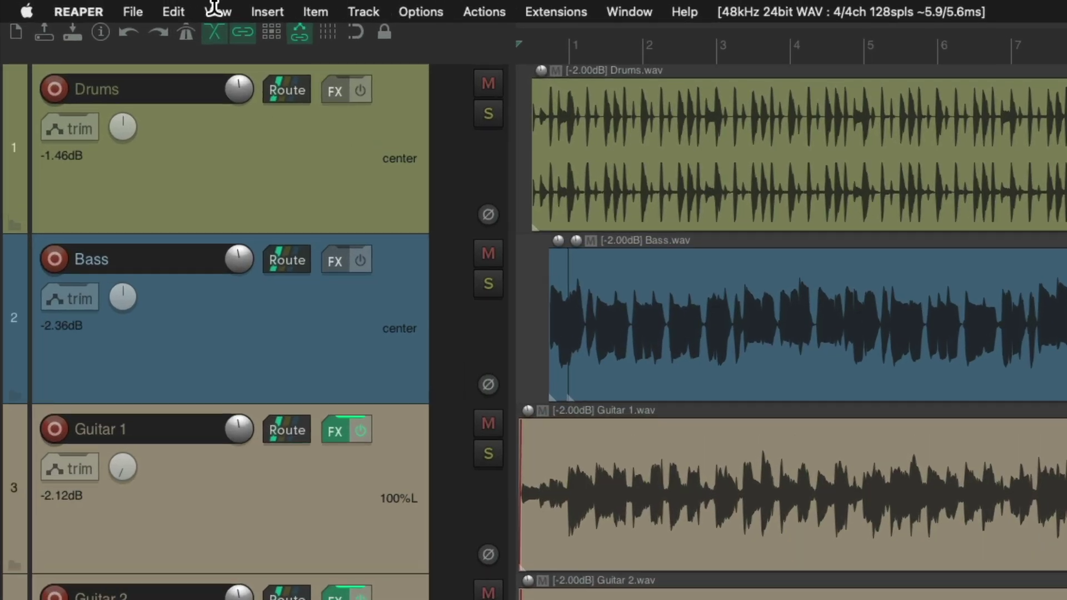
Open the Add FX to Monitoring plugin list via View > Monitoring FX
{"action": "left_click", "coordinate": [217, 11]}
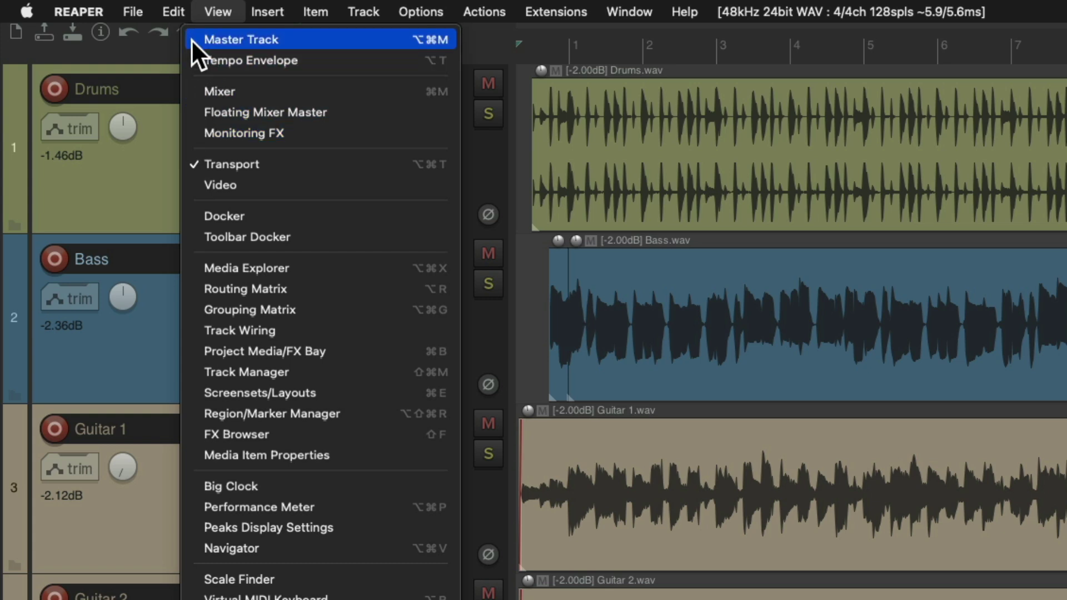
{"action": "left_click", "coordinate": [192, 133]}
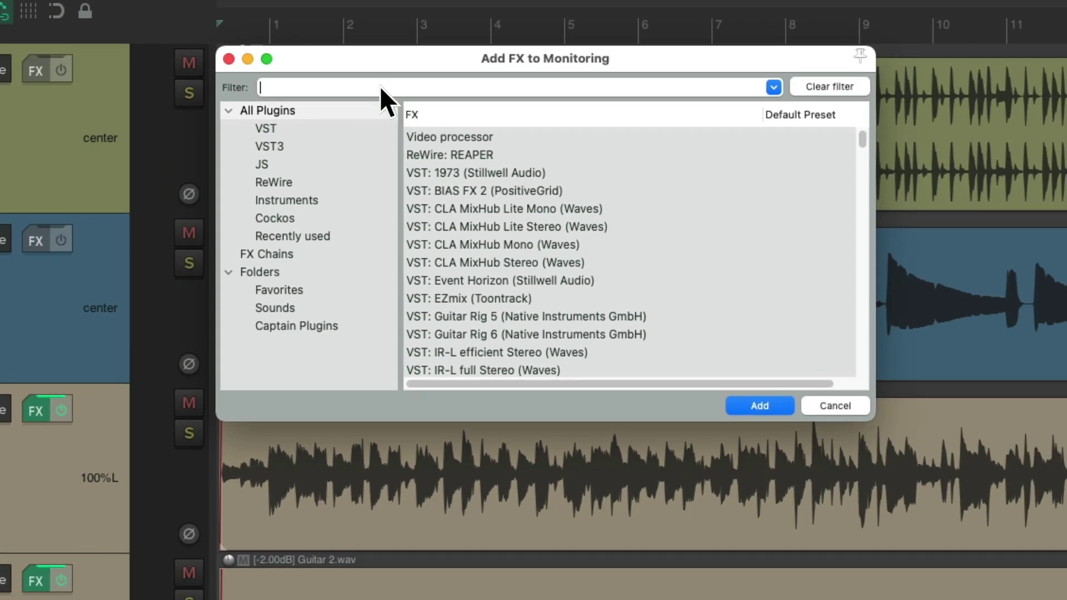
Filter for 'sonobus' and add VST: SonoBus (Sonosaurus) to the monitoring chain
{"action": "type", "text": "sonobus"}
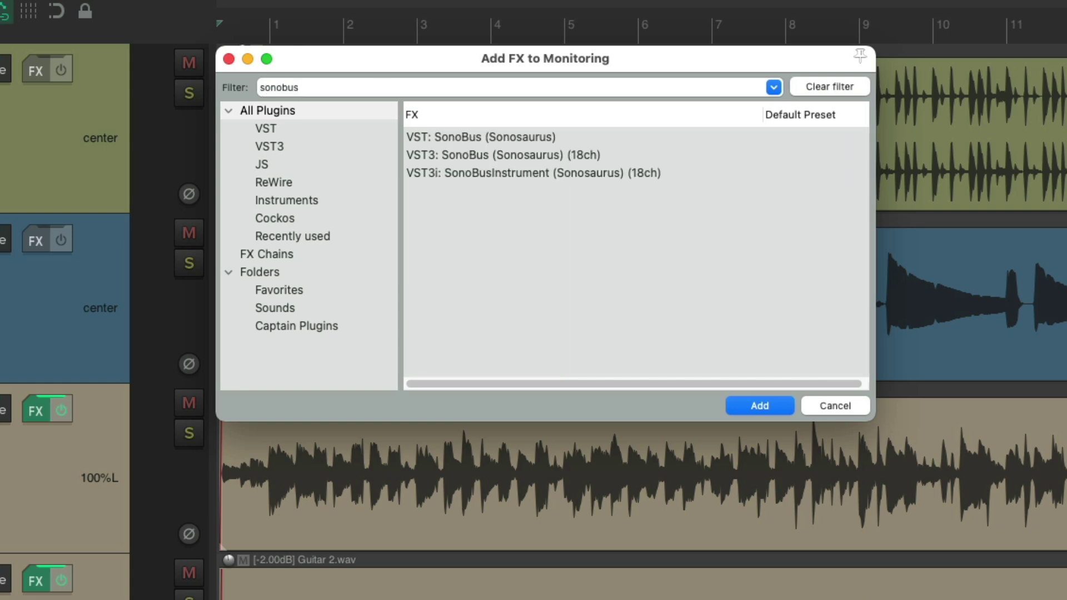
{"action": "left_click", "coordinate": [612, 136]}
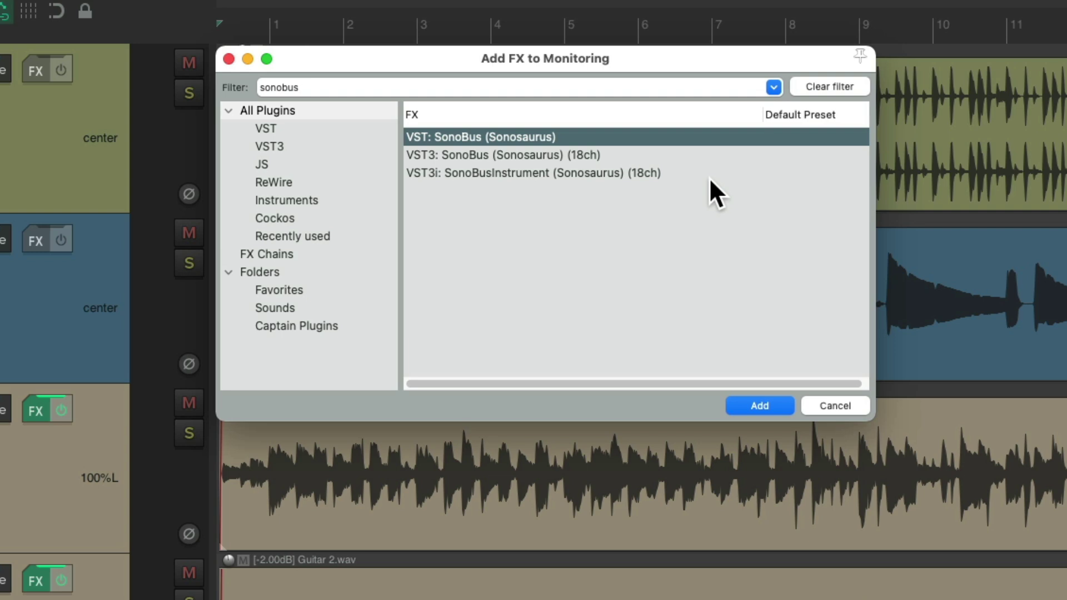
{"action": "double_click", "coordinate": [586, 138]}
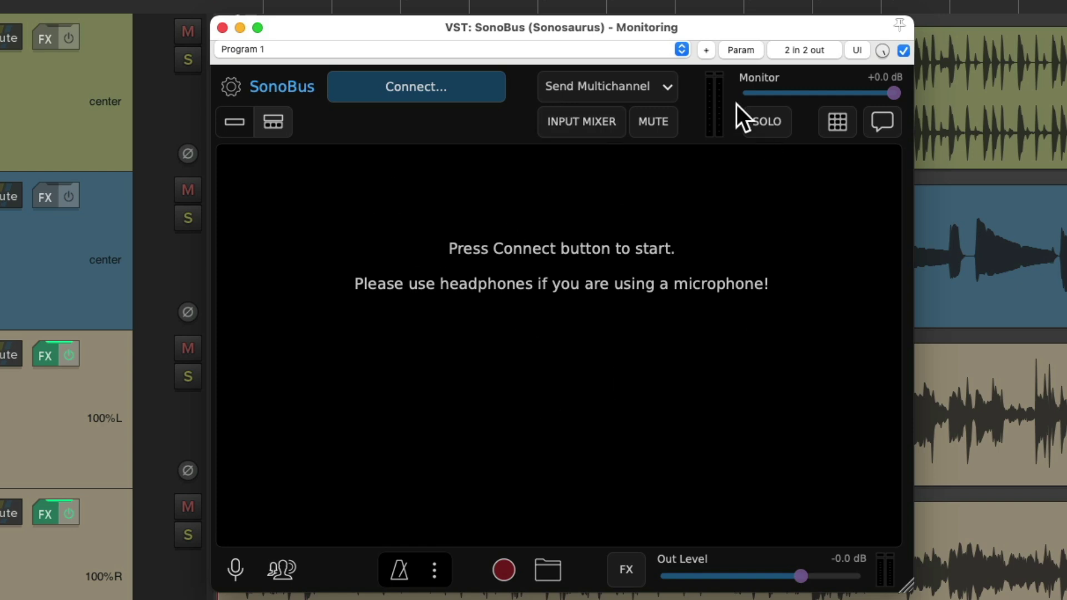
Switch SonoBus from Send Multichannel to Send Stereo and bring up the Connect panel
{"action": "left_click", "coordinate": [665, 87]}
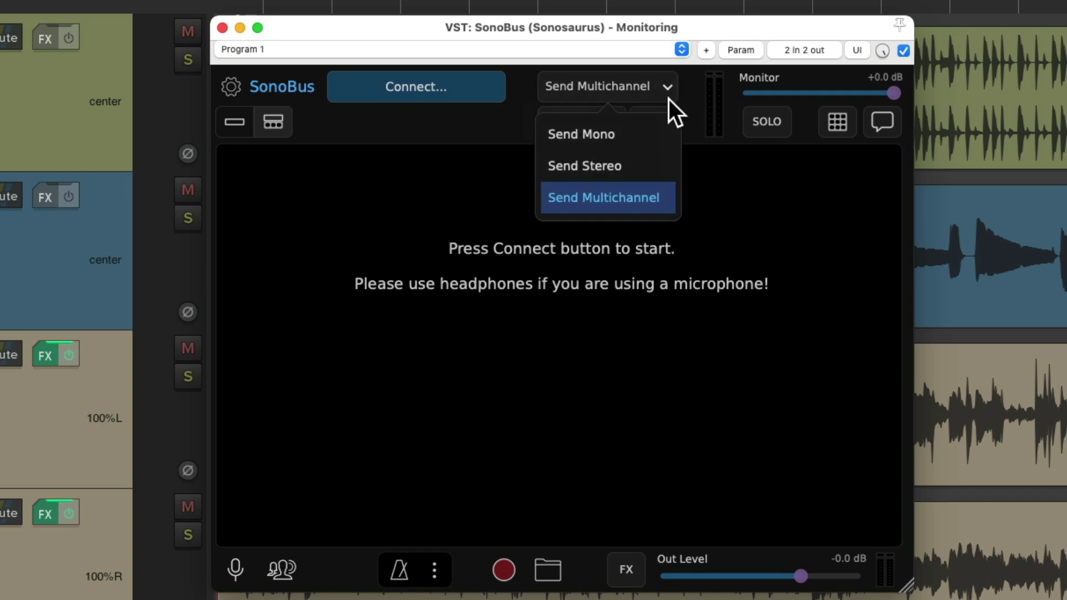
{"action": "left_click", "coordinate": [654, 166]}
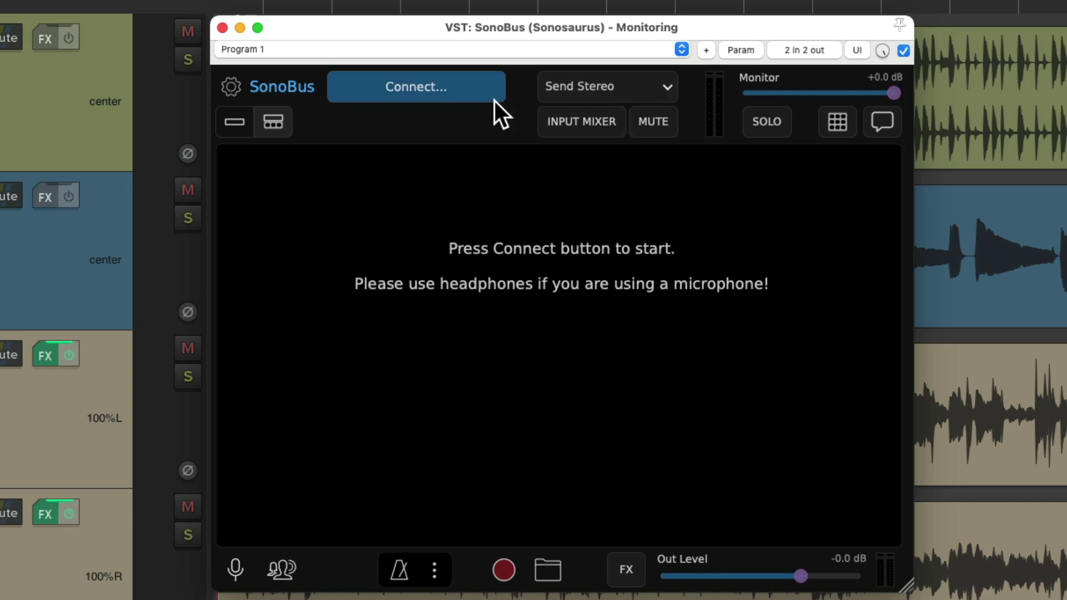
{"action": "left_click", "coordinate": [473, 92]}
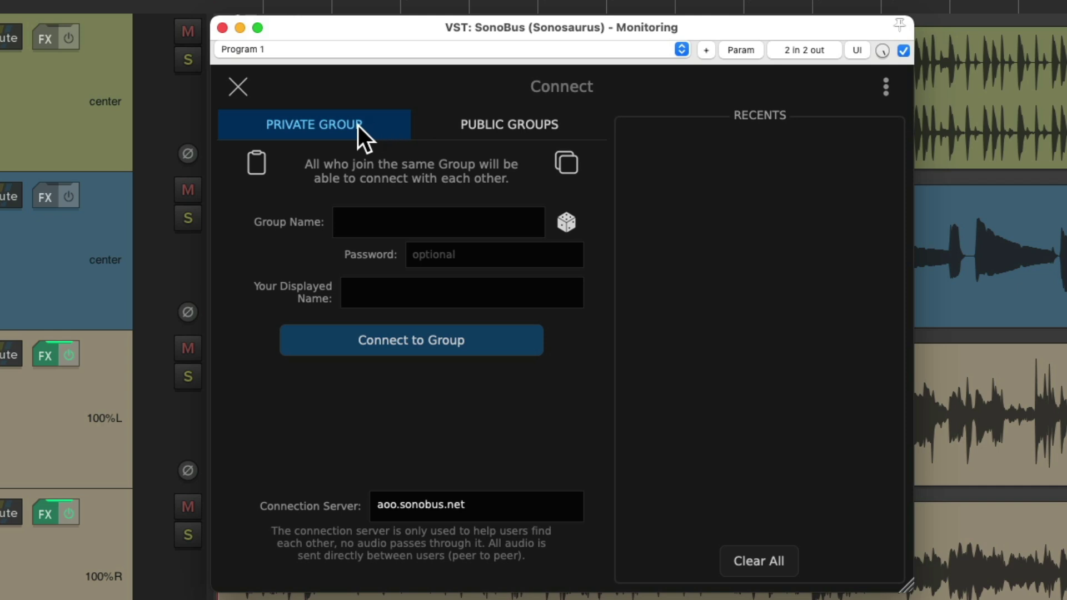
Join private group 'reaper2' with the group password, using the displayed name 'Mixer'
{"action": "left_click", "coordinate": [441, 220]}
{"action": "type", "text": "reaper2"}
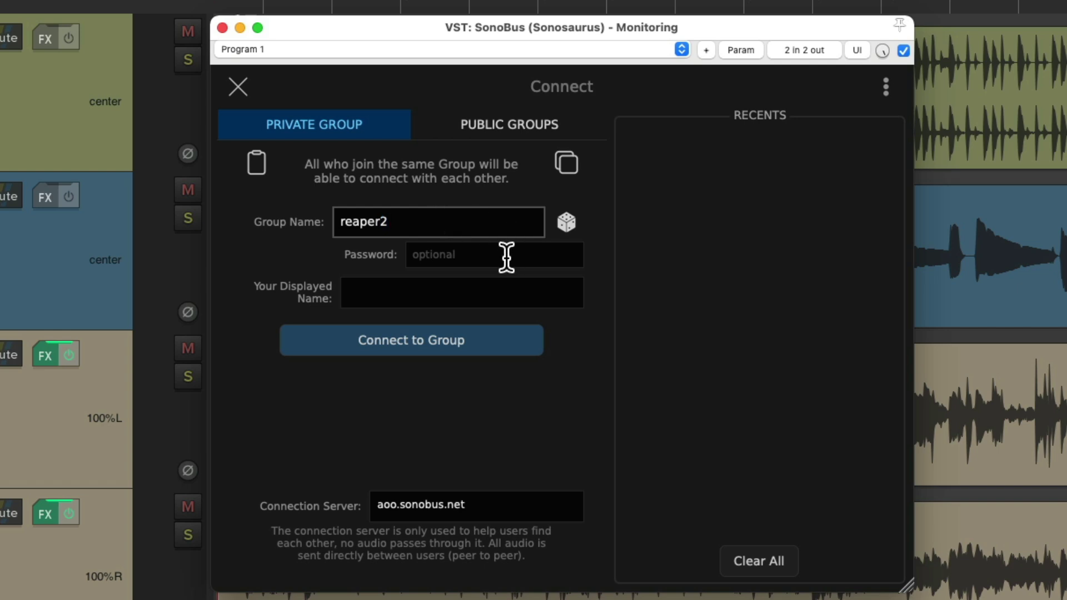
{"action": "left_click", "coordinate": [506, 256]}
{"action": "type", "text": "1234"}
{"action": "left_click", "coordinate": [455, 292]}
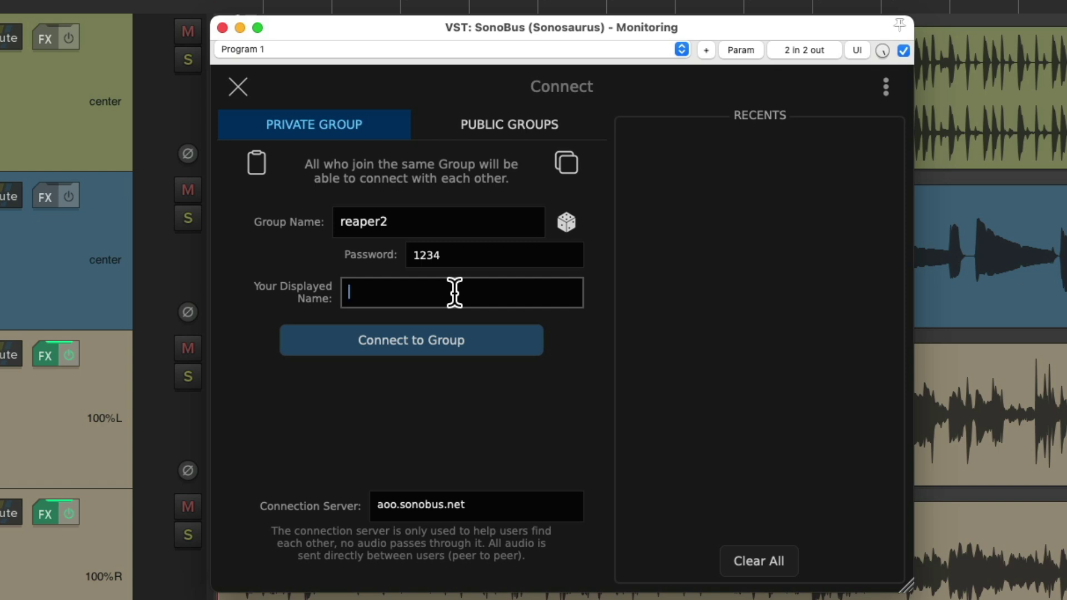
{"action": "type", "text": "xer"}
{"action": "left_click", "coordinate": [472, 354]}
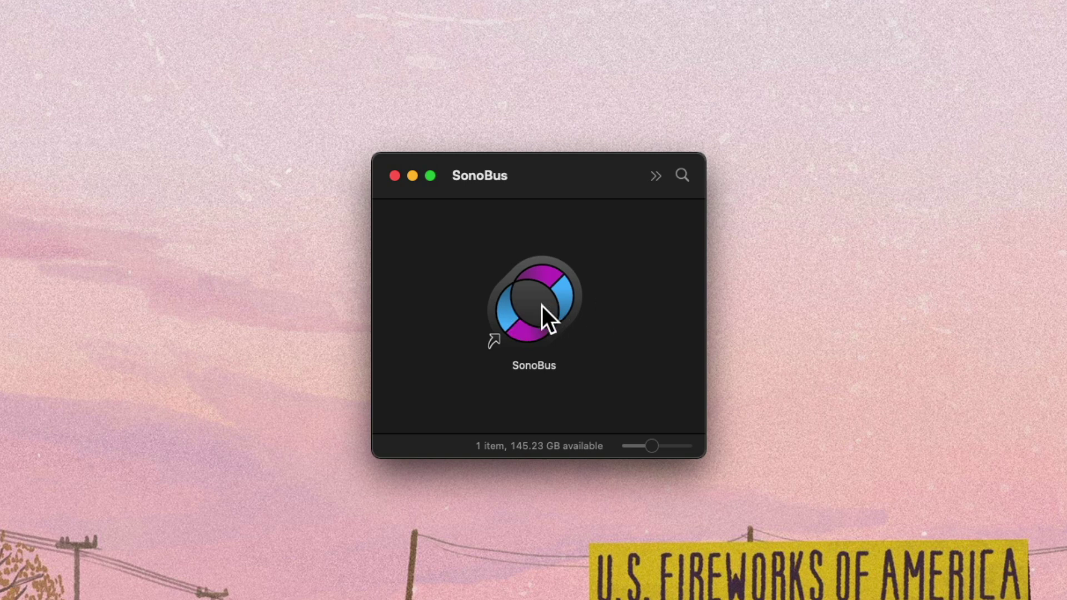
Launch the standalone SonoBus app from its alias in the Finder window
{"action": "double_click", "coordinate": [525, 299]}
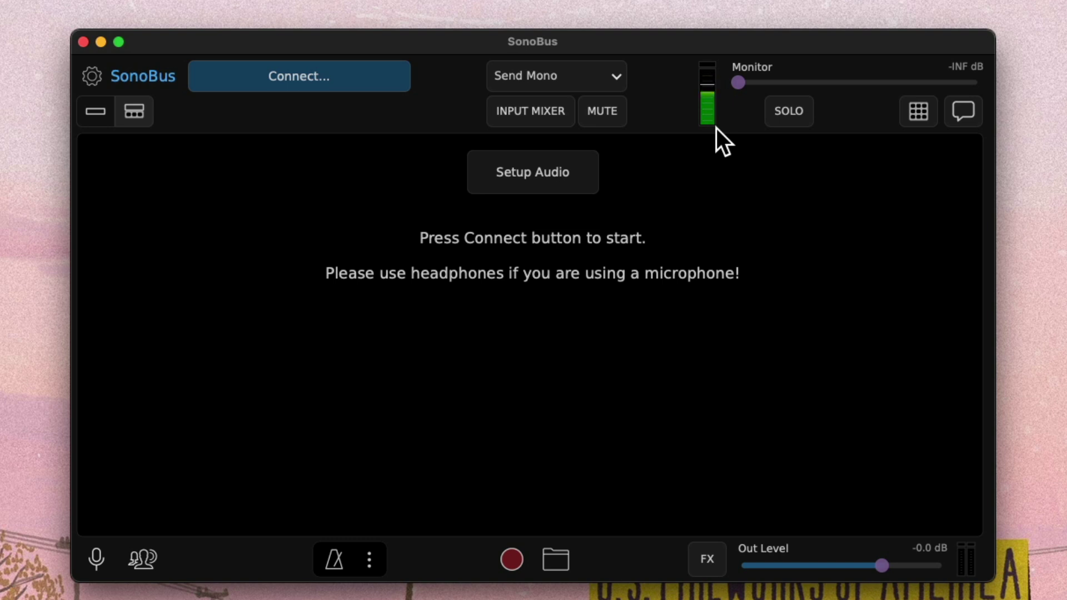
{"action": "left_click", "coordinate": [607, 115]}
{"action": "left_click", "coordinate": [607, 115]}
{"action": "left_click", "coordinate": [563, 179]}
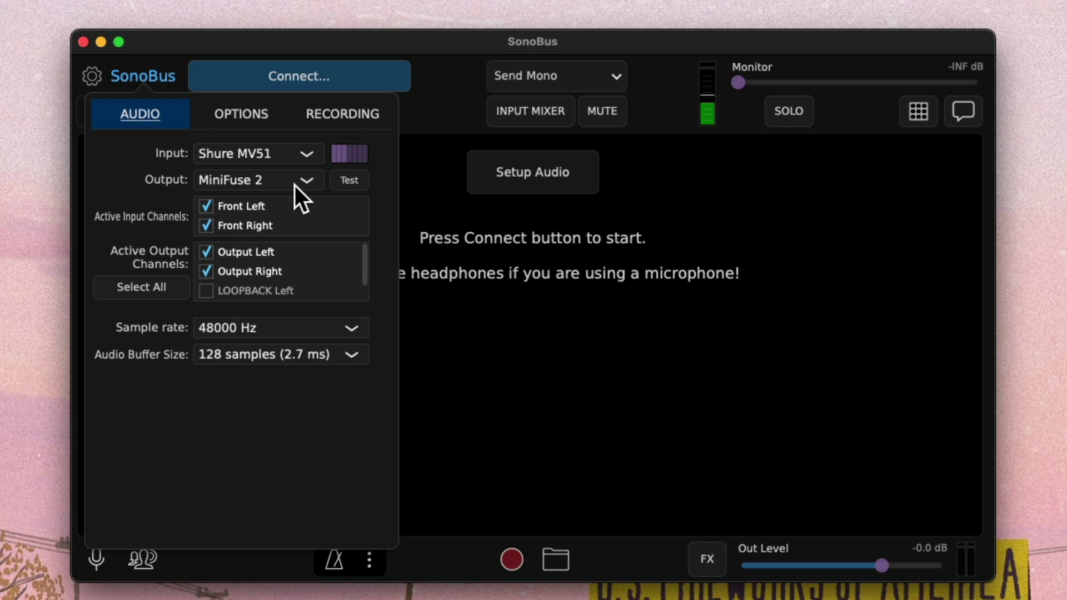
{"action": "left_click", "coordinate": [425, 188]}
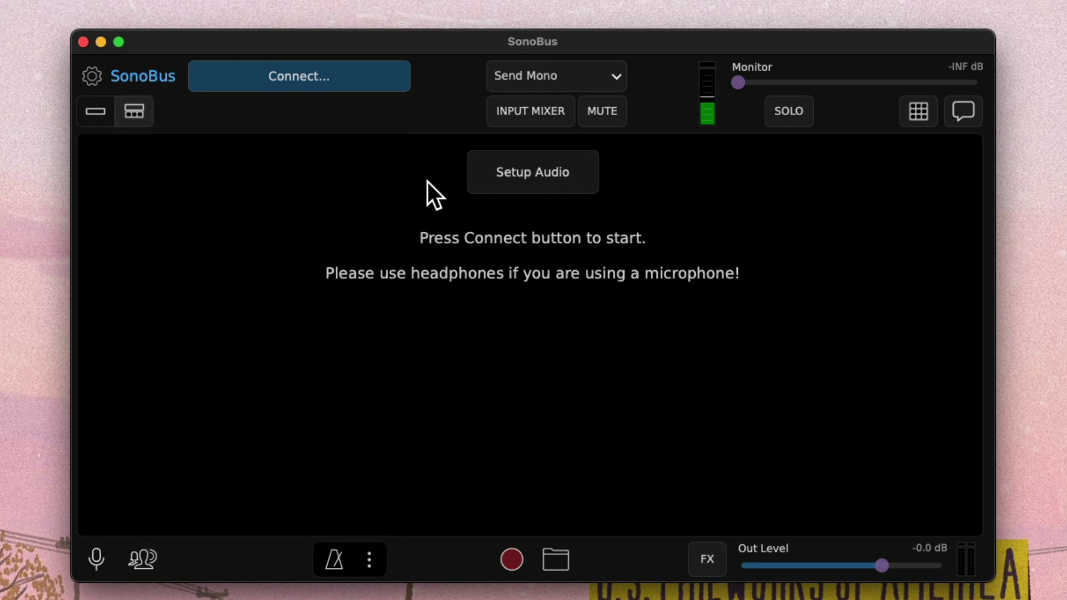
Connect standalone SonoBus to group 'reaper2' with the group password, displayed as 'Client'
{"action": "left_click", "coordinate": [370, 83]}
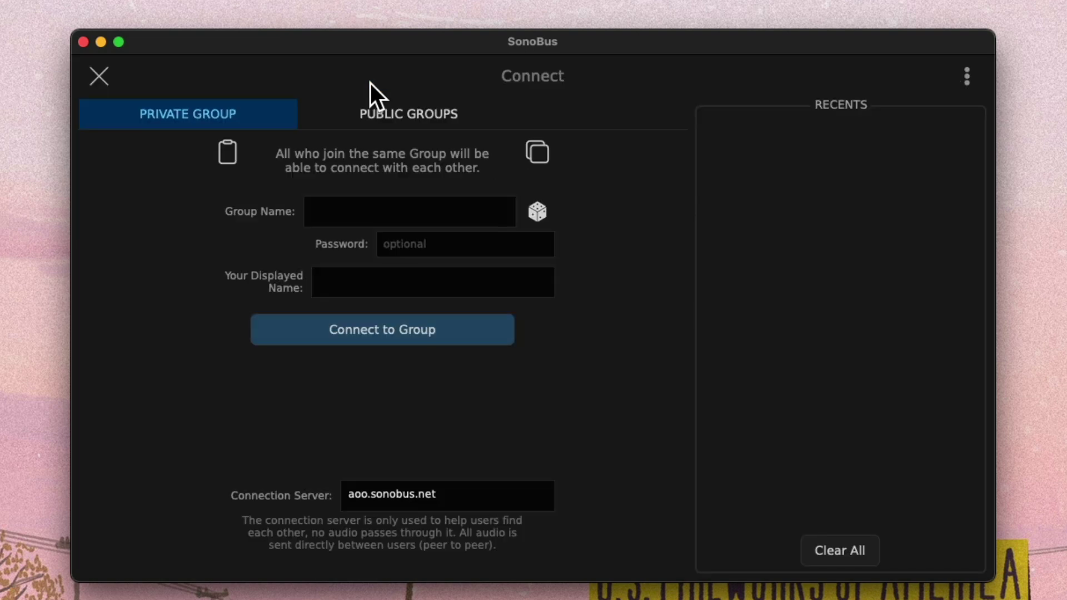
{"action": "left_click", "coordinate": [430, 213]}
{"action": "type", "text": "reaper2"}
{"action": "left_click", "coordinate": [461, 243]}
{"action": "type", "text": "1234"}
{"action": "left_click", "coordinate": [434, 284]}
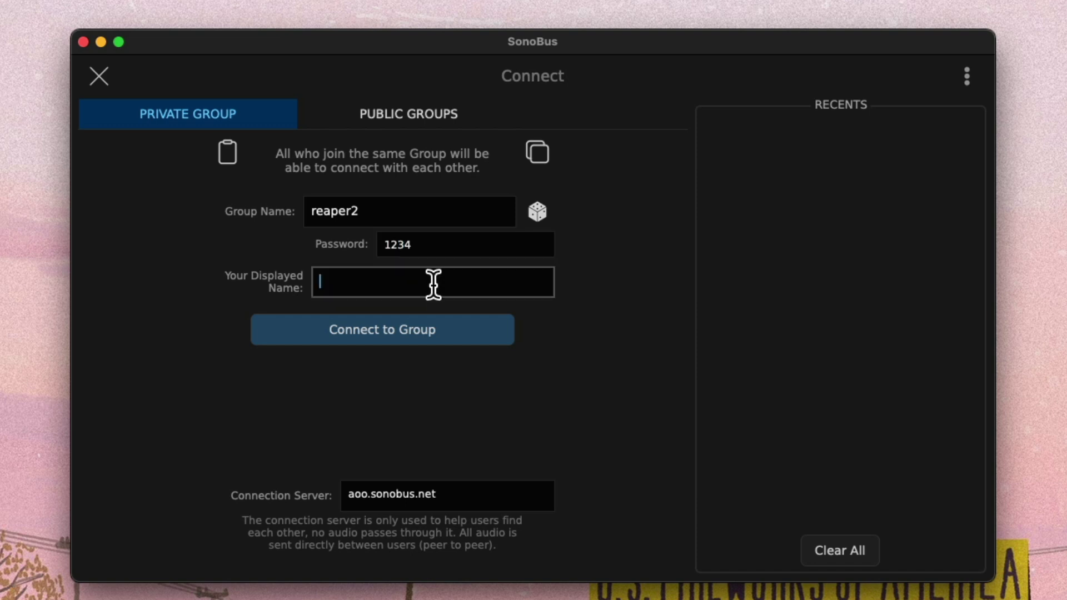
{"action": "type", "text": "Client"}
{"action": "left_click", "coordinate": [459, 337]}
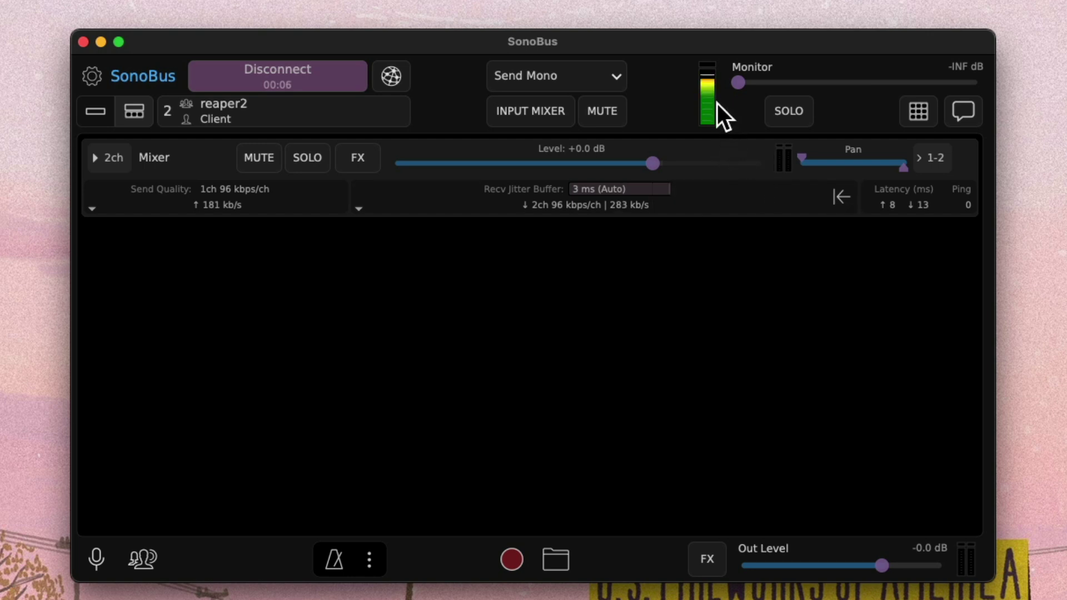
Toggle outgoing mute, then disable and re-enable sending to the Mixer peer via Send Quality
{"action": "left_click", "coordinate": [612, 114]}
{"action": "left_click", "coordinate": [613, 115]}
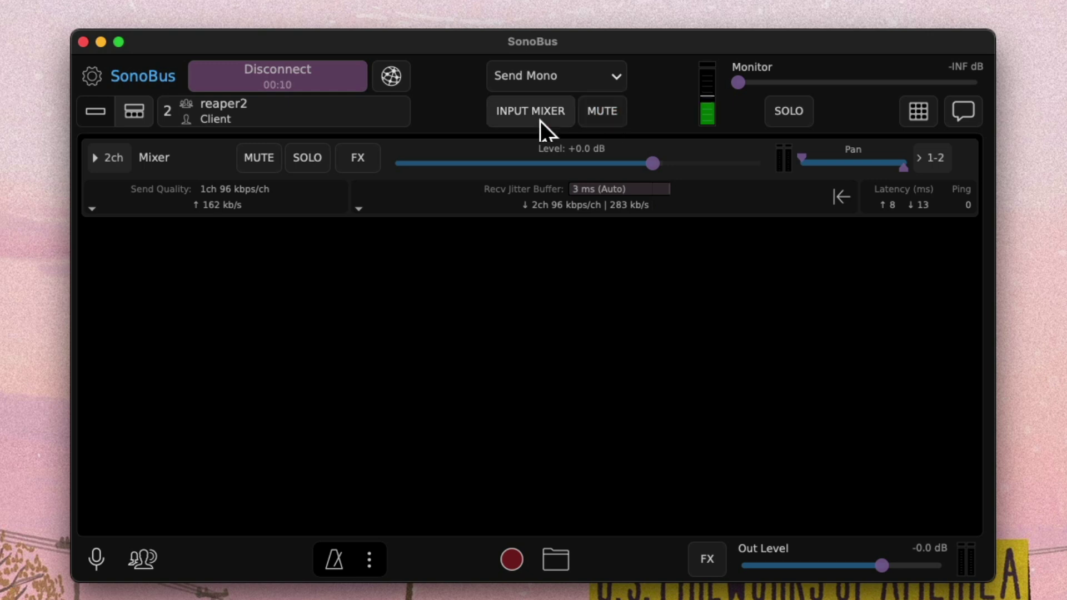
{"action": "left_click", "coordinate": [236, 201]}
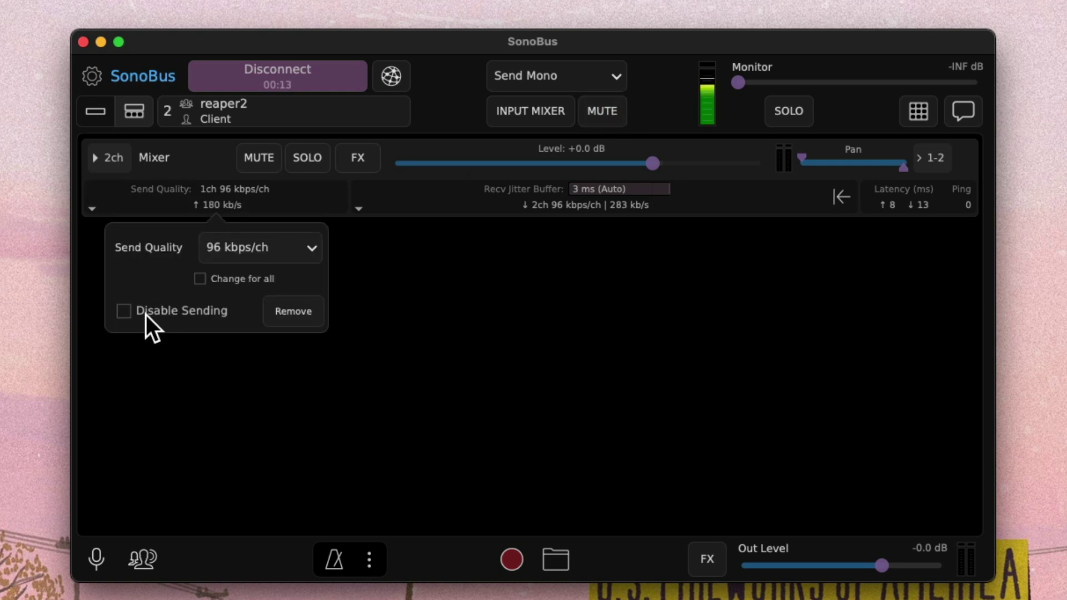
{"action": "left_click", "coordinate": [124, 311]}
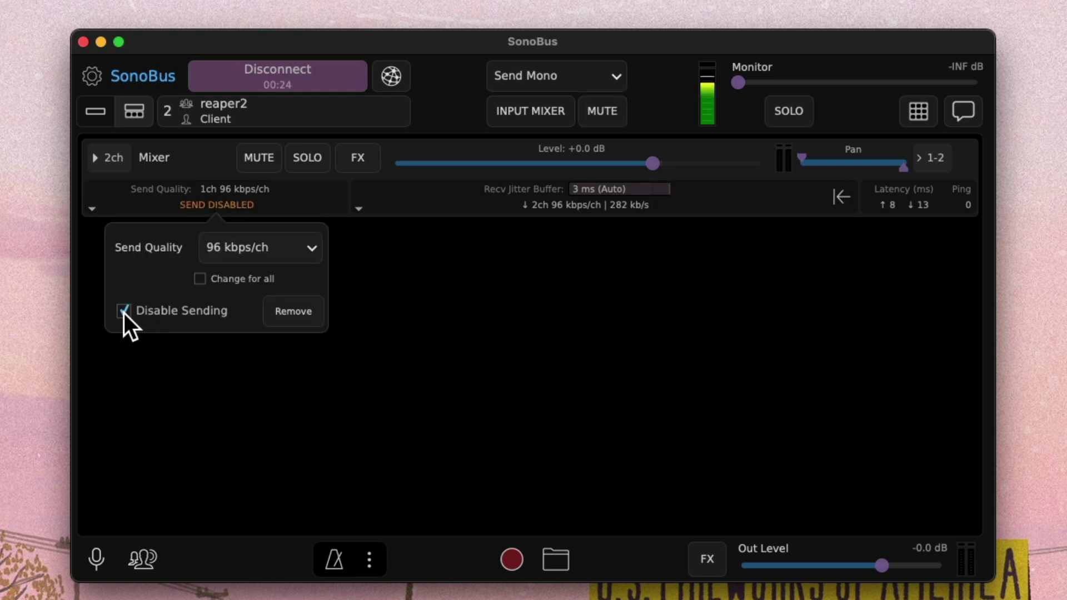
{"action": "left_click", "coordinate": [124, 313]}
{"action": "left_click", "coordinate": [479, 319]}
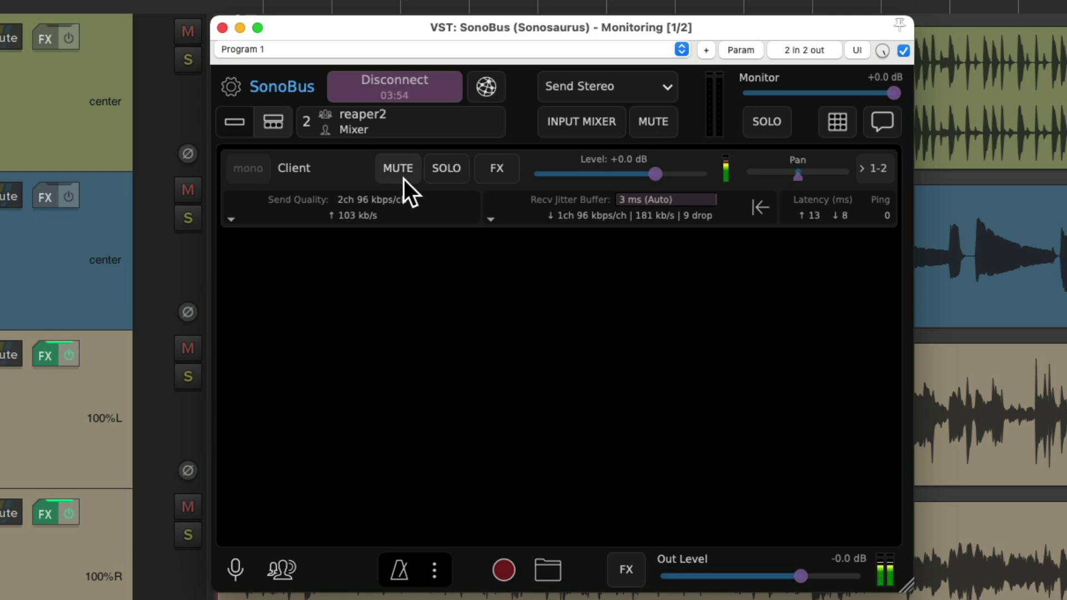
{"action": "left_click", "coordinate": [403, 172]}
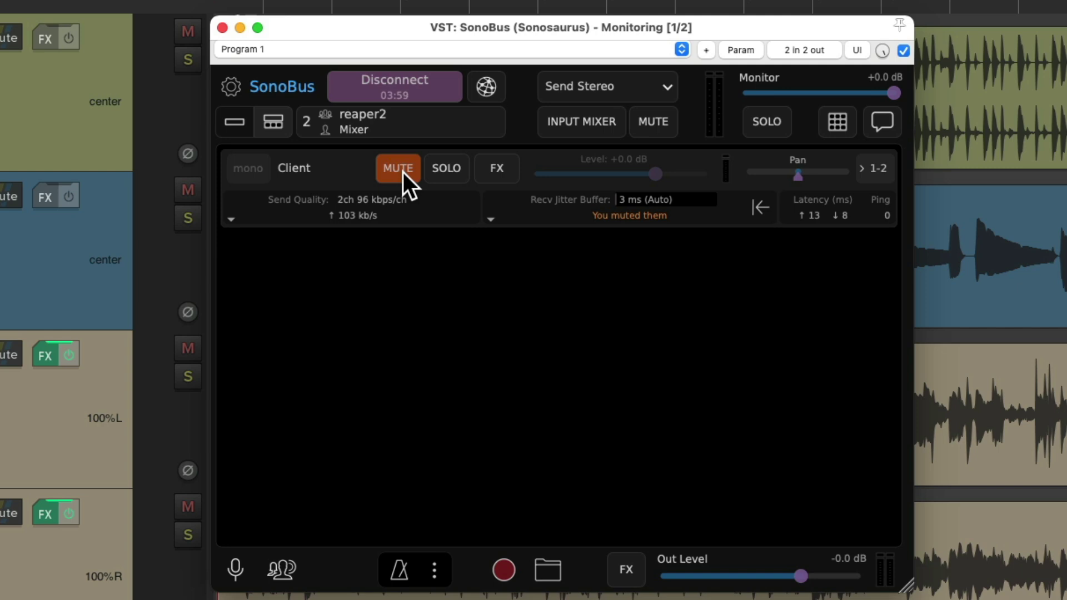
{"action": "left_click", "coordinate": [402, 172]}
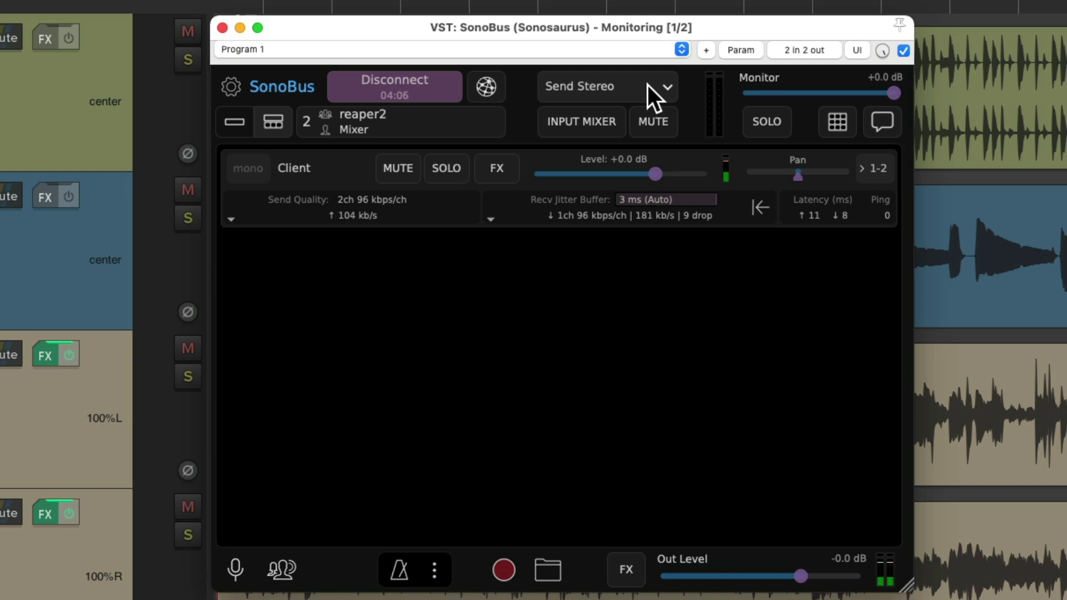
{"action": "left_click", "coordinate": [669, 124]}
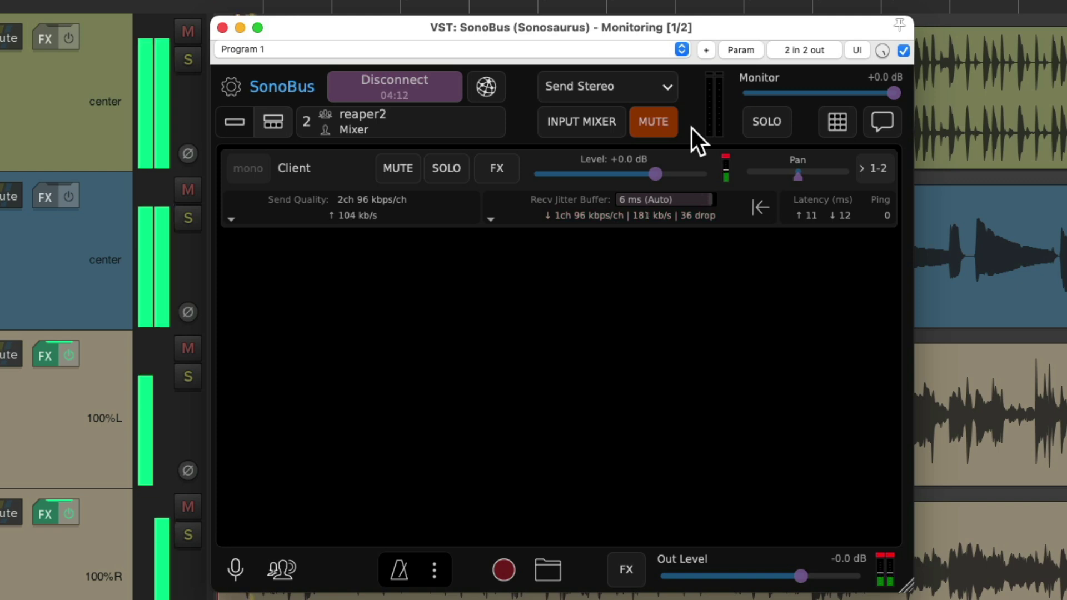
{"action": "left_click", "coordinate": [667, 126]}
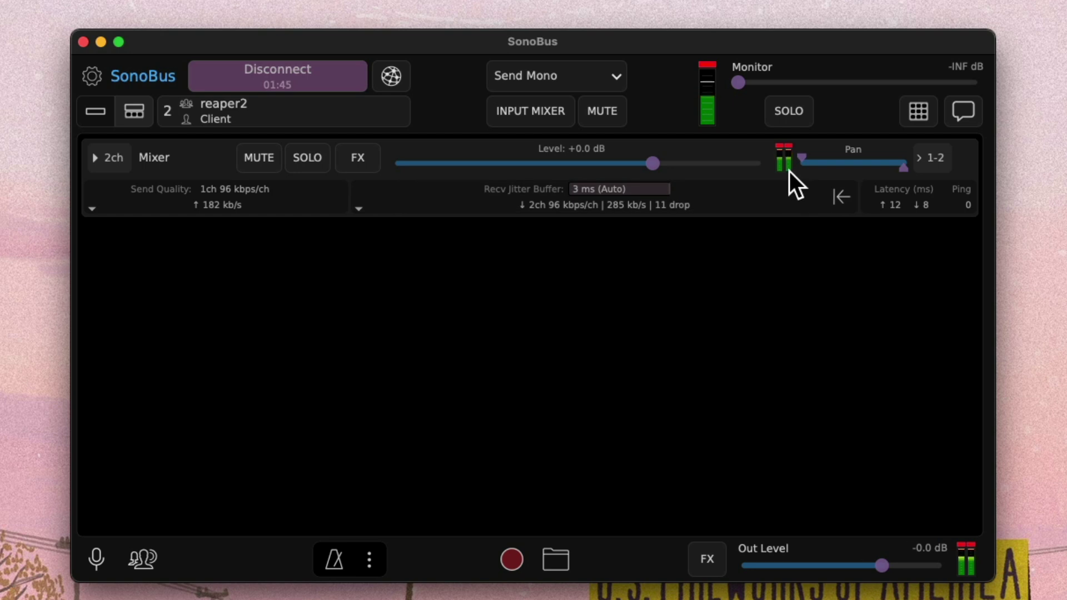
Dip the Mixer's level and reset it to 0 dB, then mute and unmute the Client's audio
{"action": "mouse_move", "coordinate": [659, 163]}
{"action": "left_mouse_down"}
{"action": "mouse_move", "coordinate": [484, 168]}
{"action": "mouse_move", "coordinate": [662, 168]}
{"action": "left_mouse_up"}
{"action": "double_click", "coordinate": [662, 167]}
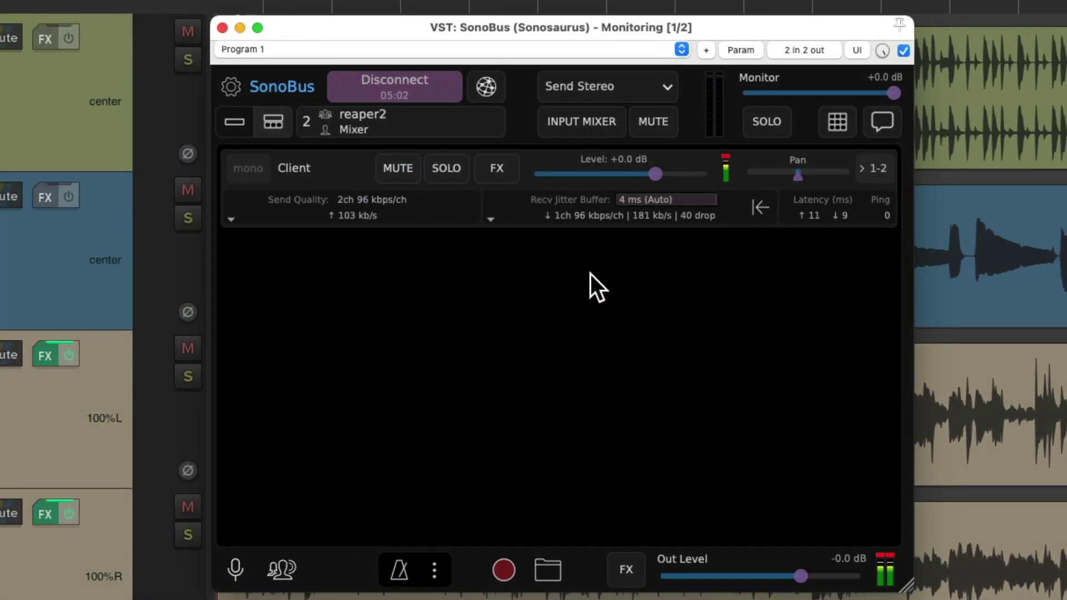
{"action": "left_click", "coordinate": [398, 168]}
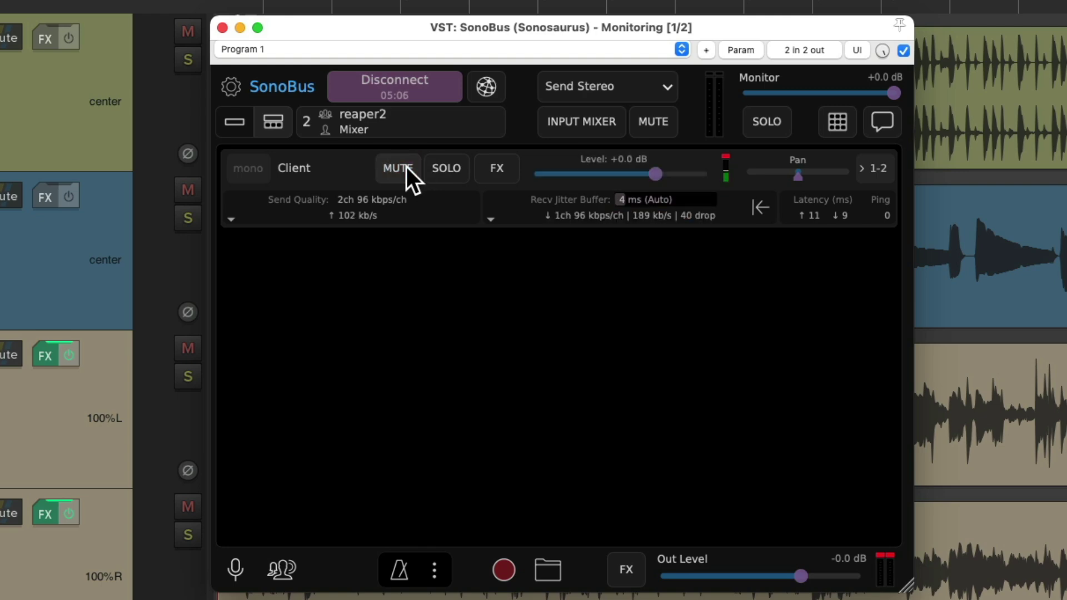
{"action": "left_click", "coordinate": [406, 168]}
In standalone SonoBus, mute the client's own input and disable sending to the Mixer
{"action": "key", "text": "ctrl+Right"}
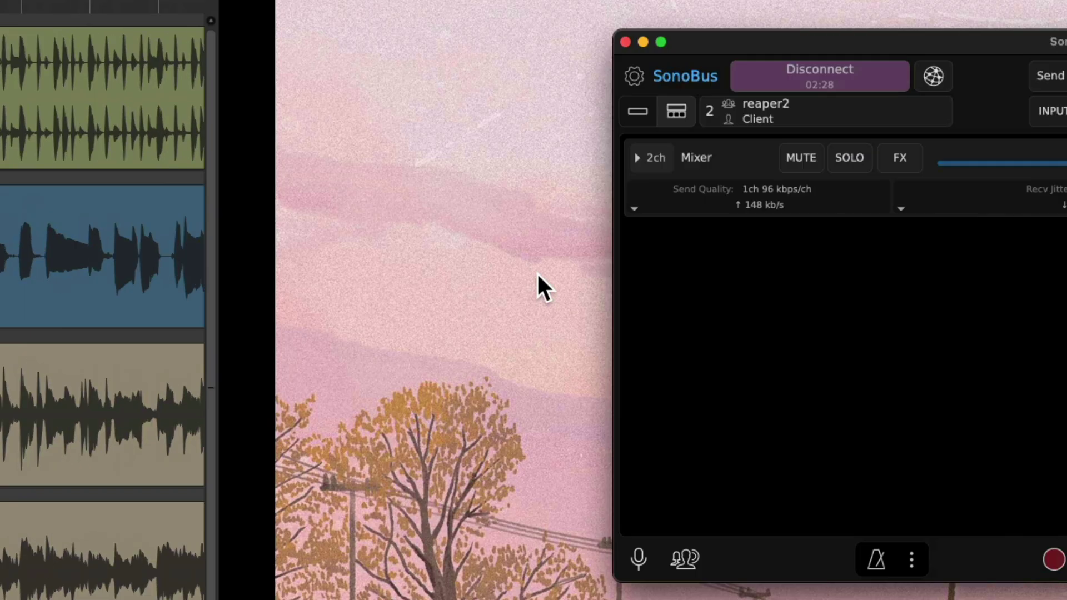
{"action": "left_click", "coordinate": [622, 116]}
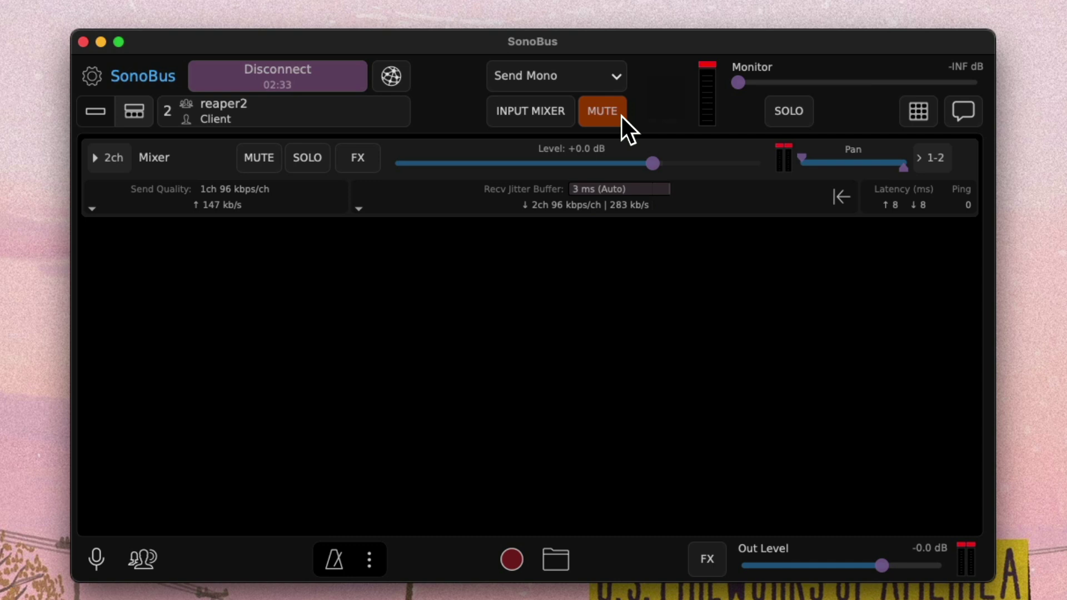
{"action": "left_click", "coordinate": [250, 194]}
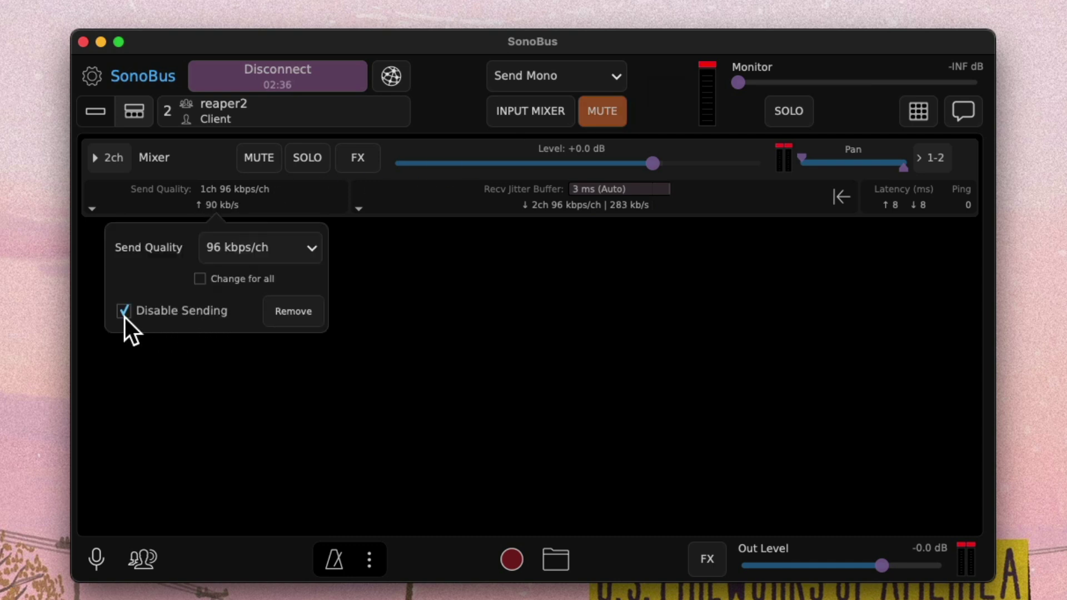
{"action": "left_click", "coordinate": [469, 342]}
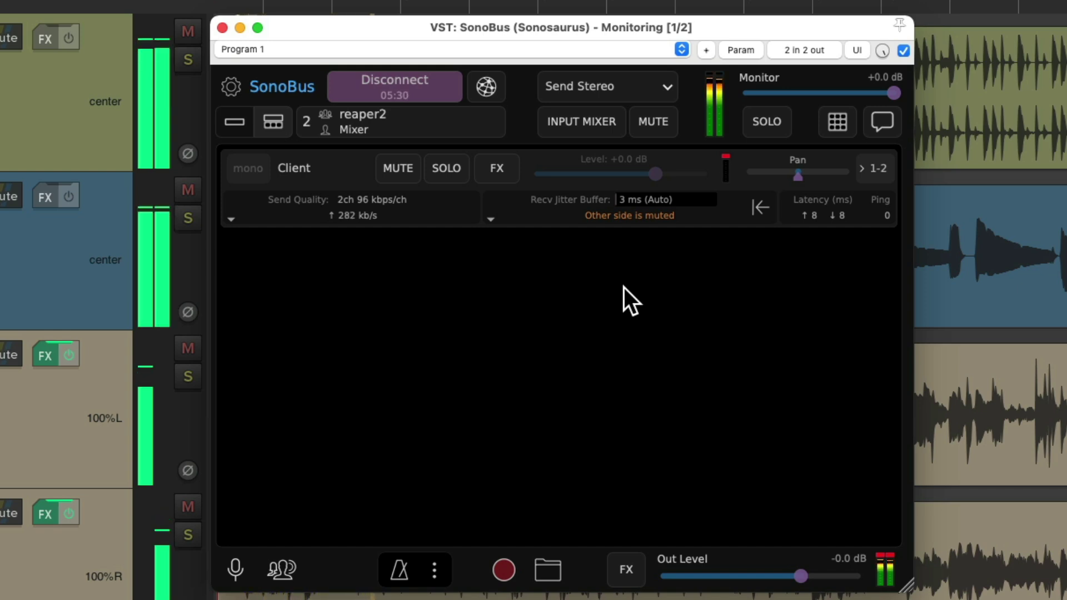
Toggle the plugin's outgoing mute off again, then set the Client's send quality to PCM 16 bit
{"action": "left_click", "coordinate": [661, 128]}
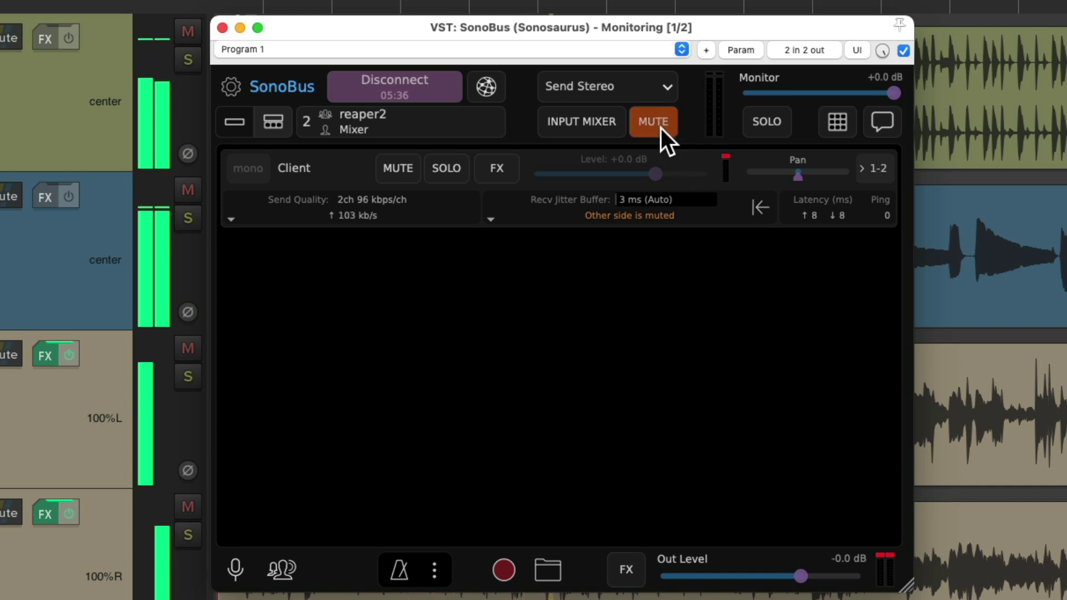
{"action": "left_click", "coordinate": [662, 127]}
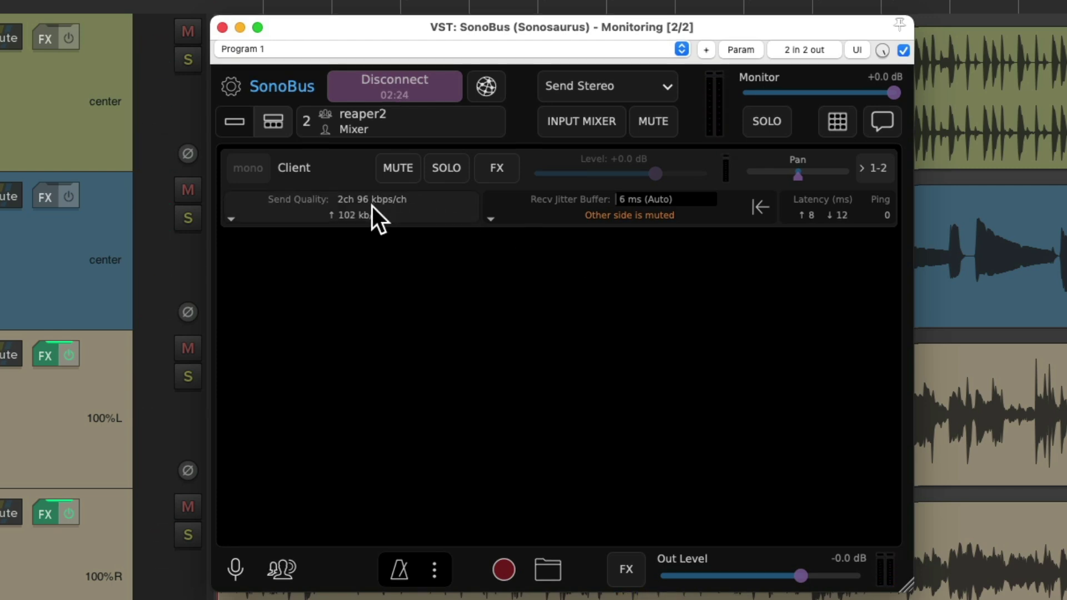
{"action": "left_click", "coordinate": [371, 206]}
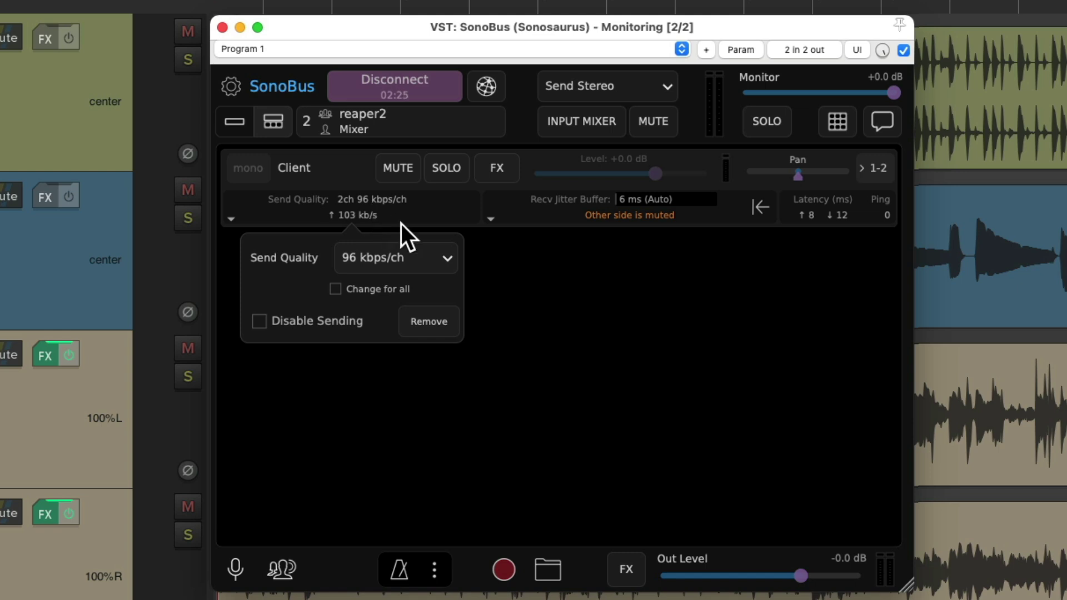
{"action": "left_click", "coordinate": [422, 258]}
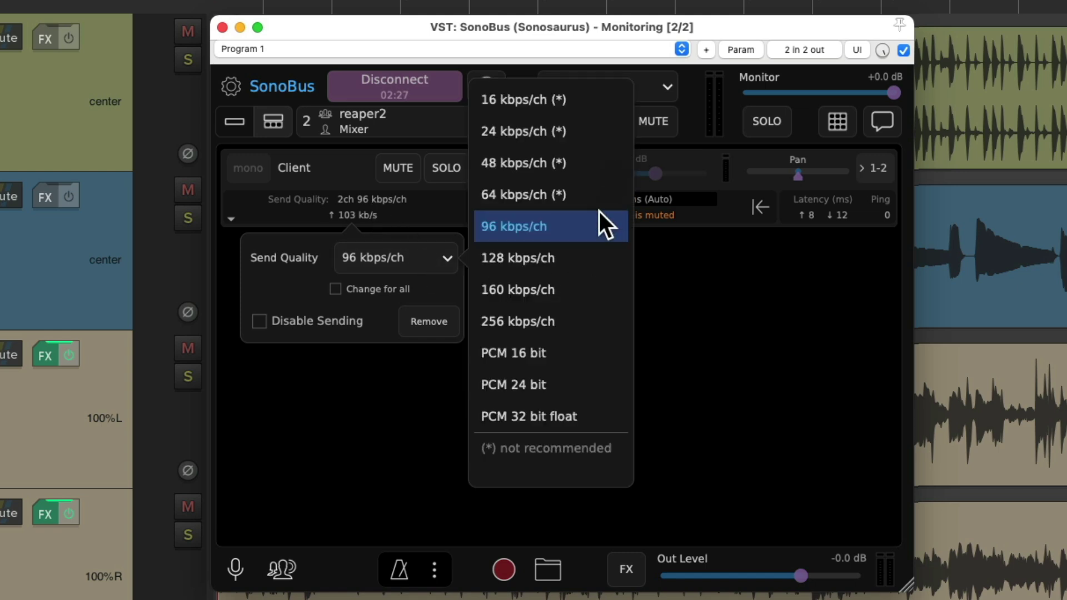
{"action": "left_click", "coordinate": [584, 352]}
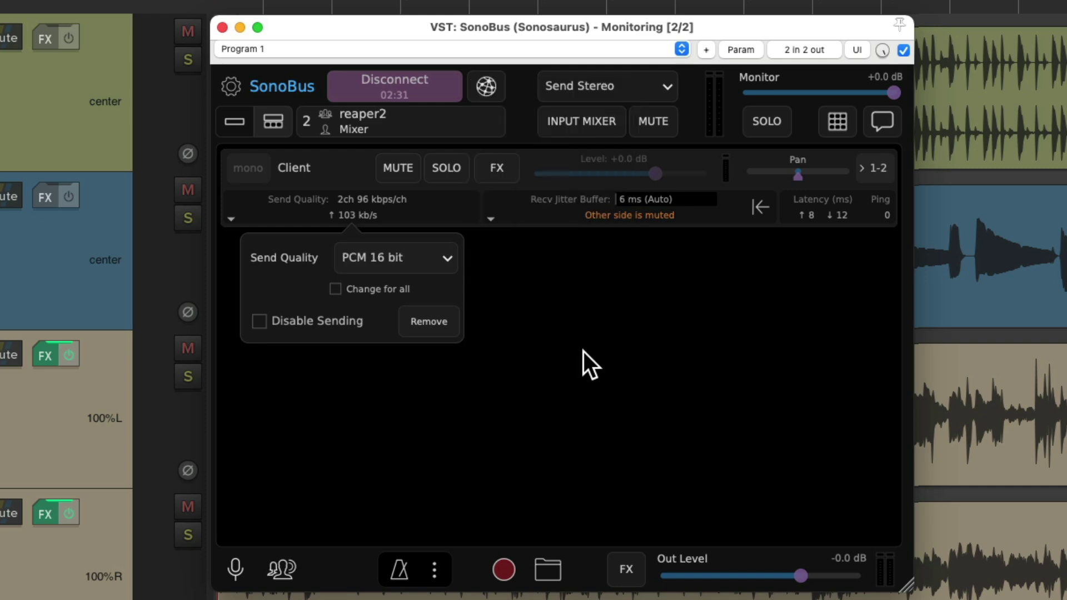
{"action": "left_click", "coordinate": [601, 278]}
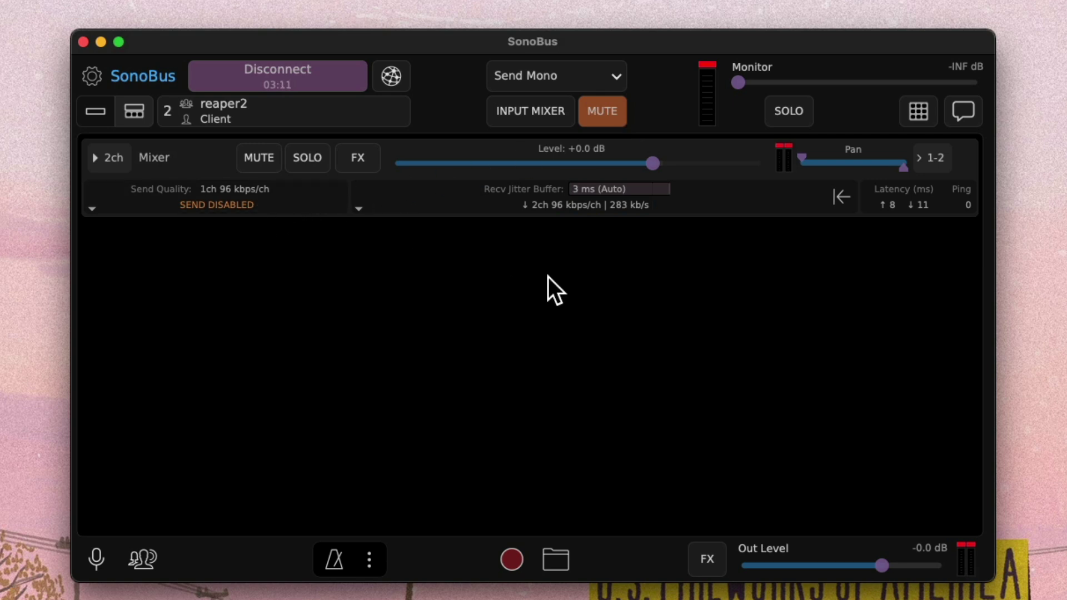
Open SonoBus chat and send the Mixer "Where the vocal?????"
{"action": "left_click", "coordinate": [951, 115]}
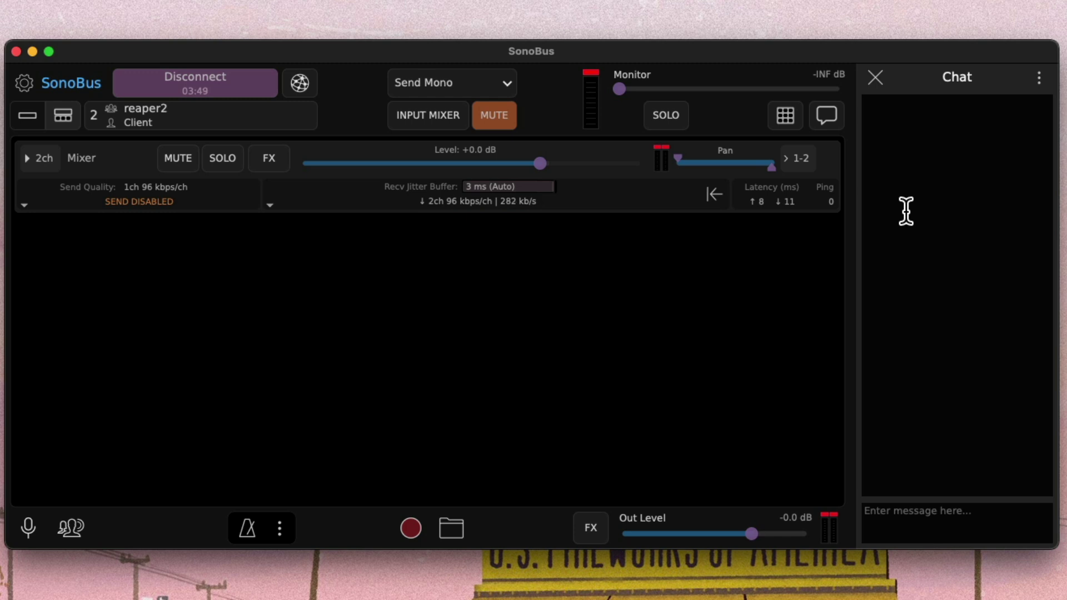
{"action": "left_click", "coordinate": [971, 517]}
{"action": "type", "text": "Where the vocal"}
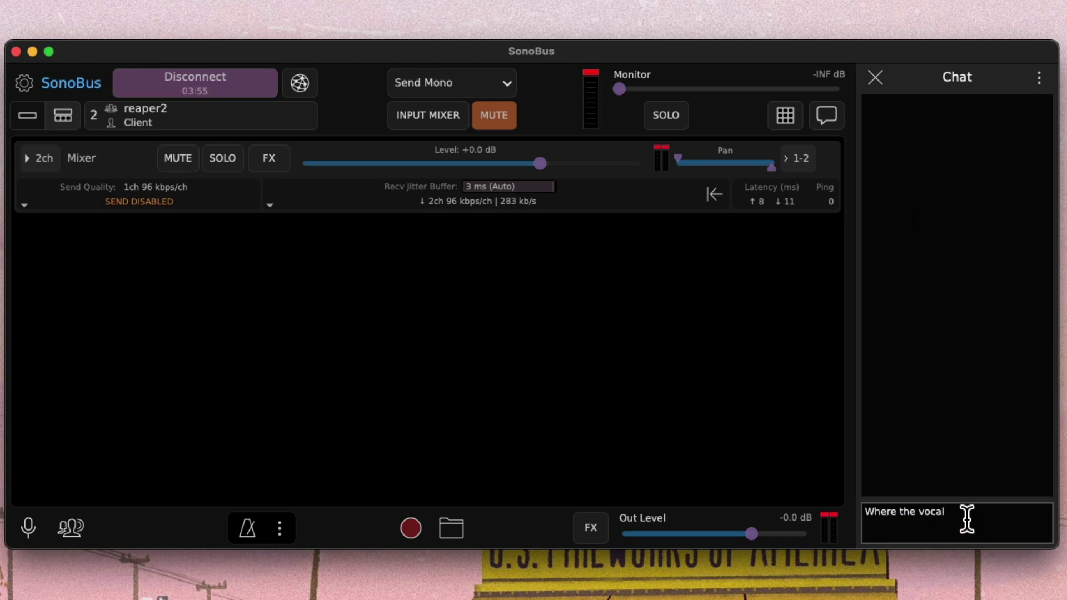
{"action": "type", "text": "?????"}
{"action": "key", "text": "Return"}
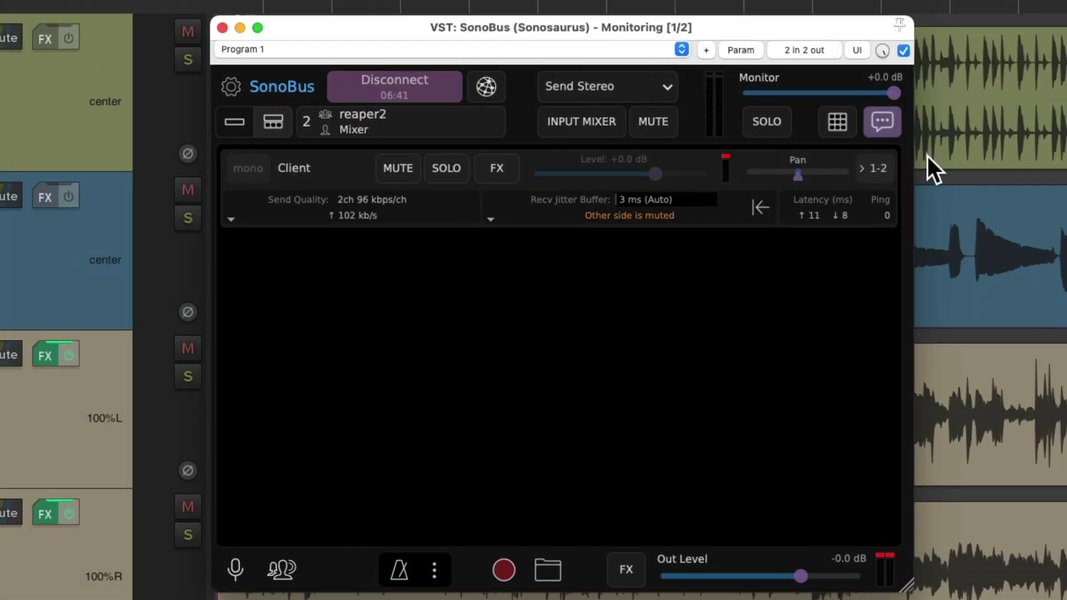
Open the plugin's chat and reply "There_are_NO_Vocals!!!!" to the client
{"action": "left_click", "coordinate": [895, 132]}
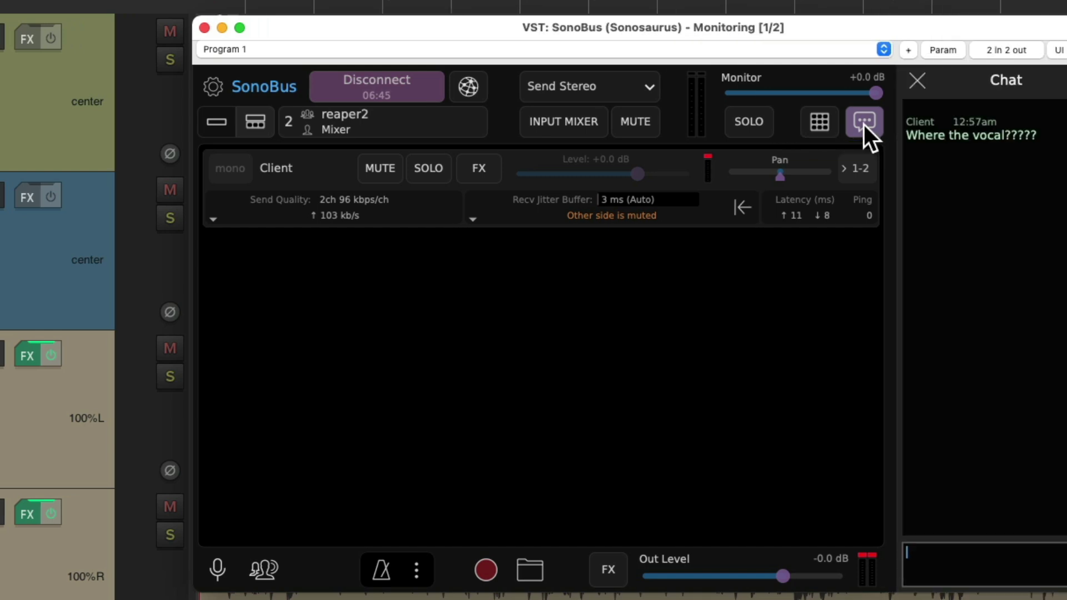
{"action": "left_click", "coordinate": [883, 560]}
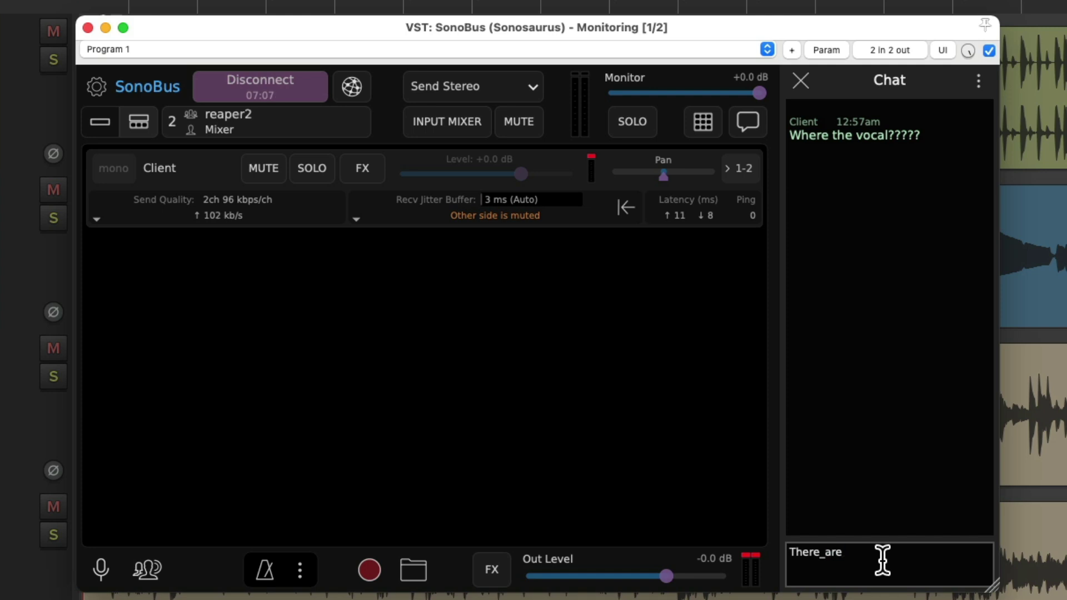
{"action": "key", "text": "Return"}
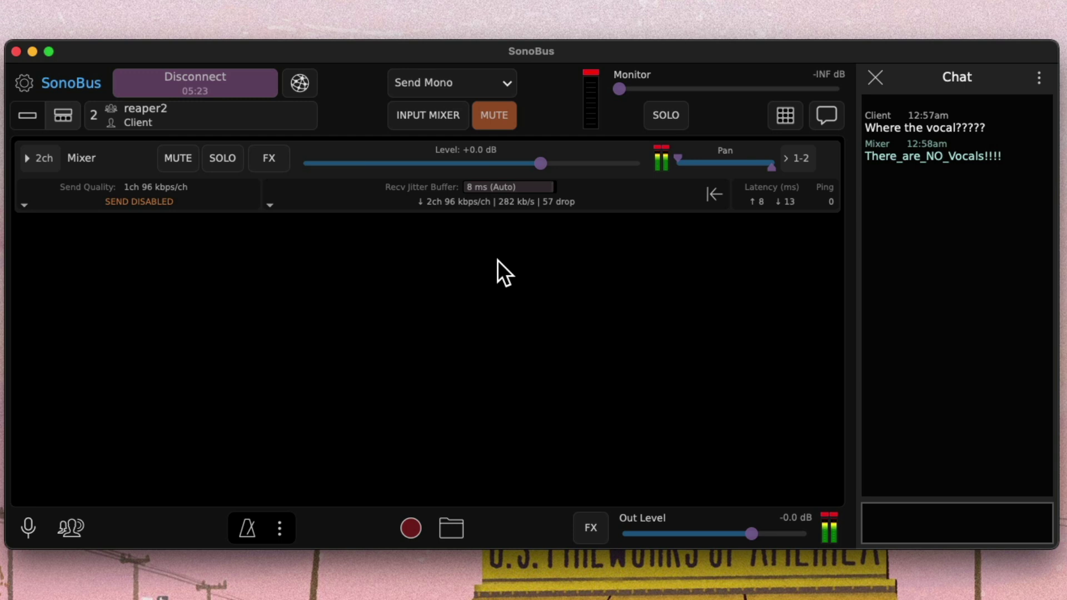
Lower the Mixer's level to about -10 dB and reset to 0 dB, then send "Sounds great!!!!!"
{"action": "left_click_drag", "start_coordinate": [542, 164], "coordinate": [519, 163]}
{"action": "double_click", "coordinate": [538, 161]}
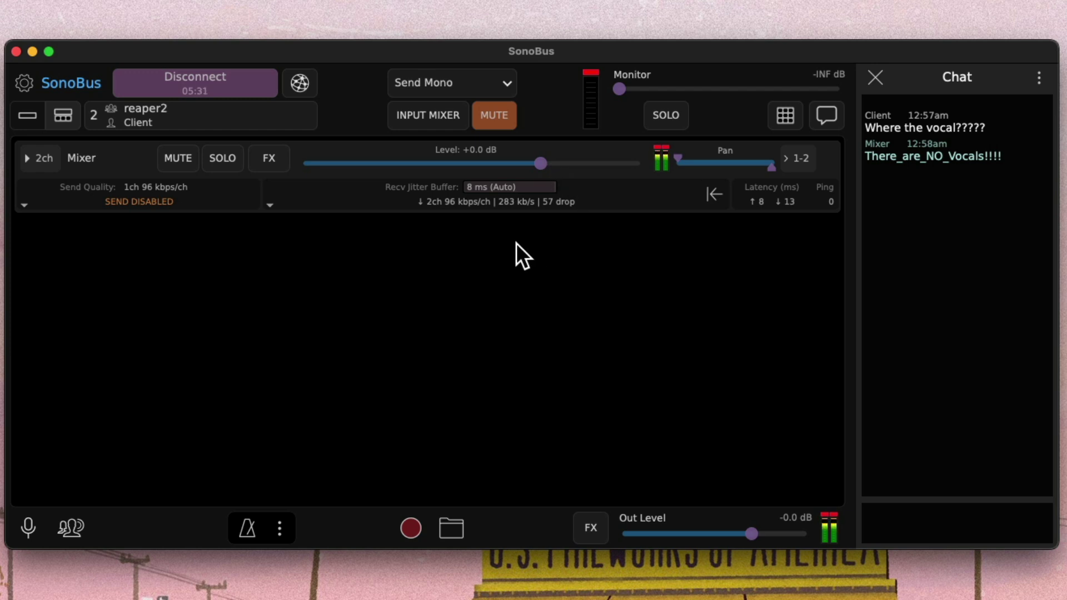
{"action": "left_click", "coordinate": [918, 525]}
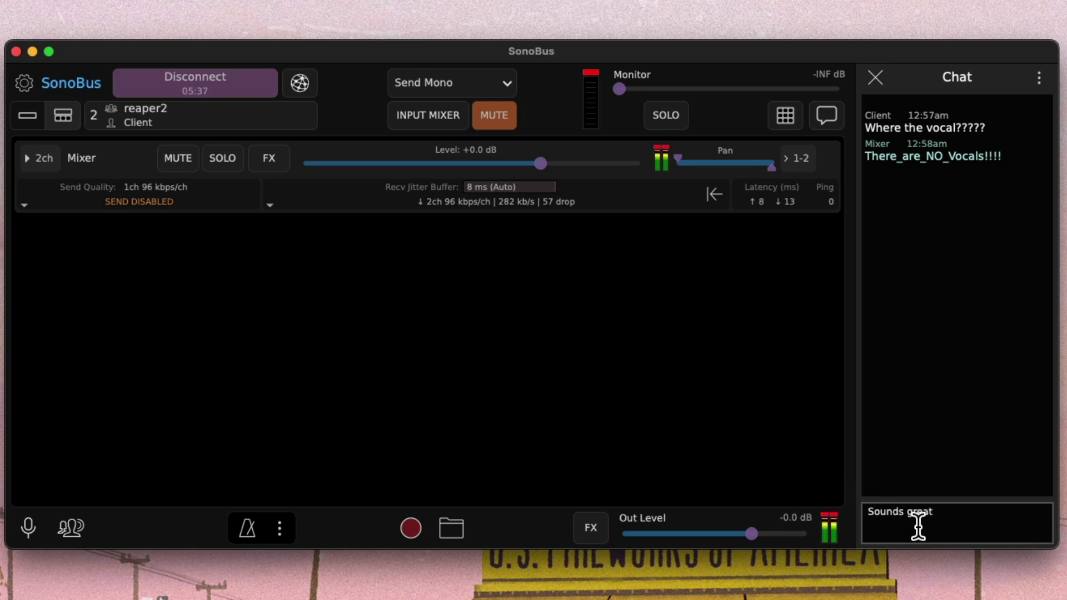
{"action": "key", "text": "Return"}
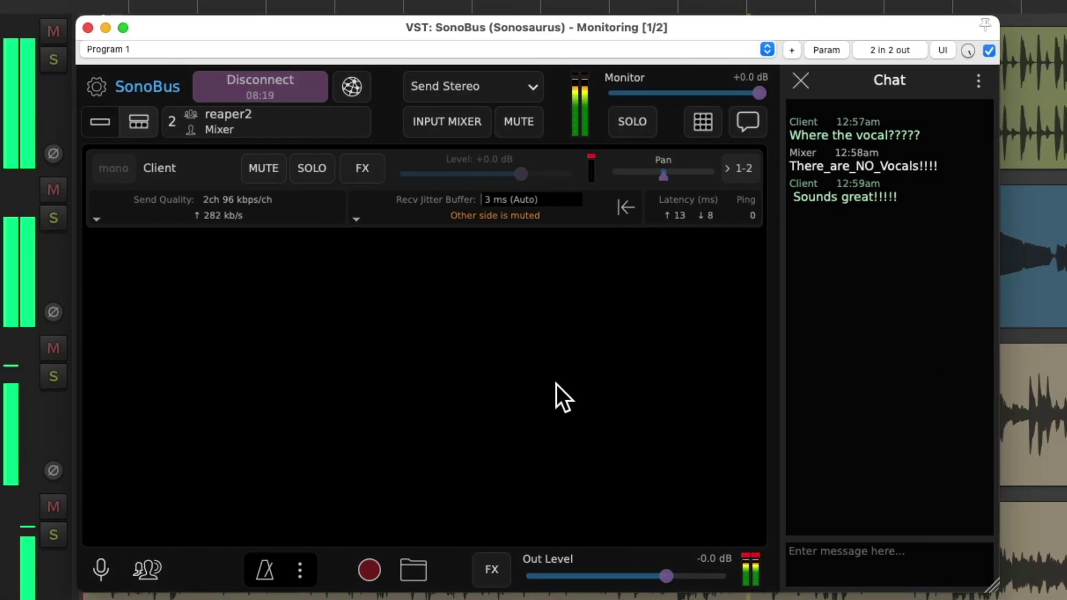
Type "Thanks" into the plugin's chat box and send it to the client
{"action": "left_click", "coordinate": [933, 560]}
{"action": "type", "text": "Thanks"}
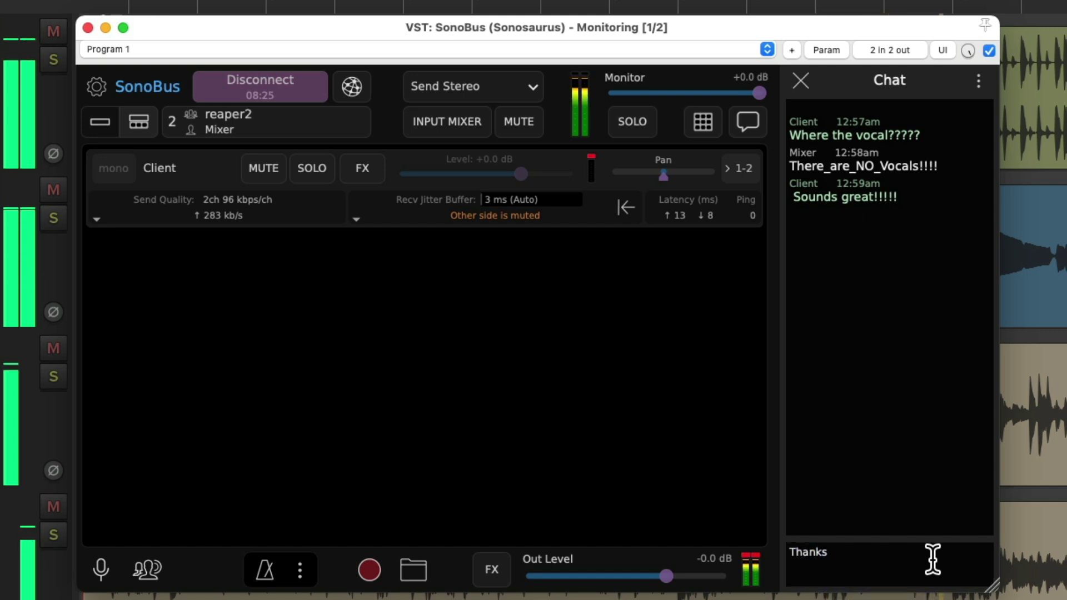
{"action": "left_click", "coordinate": [932, 559]}
{"action": "key", "text": "shift+Return"}
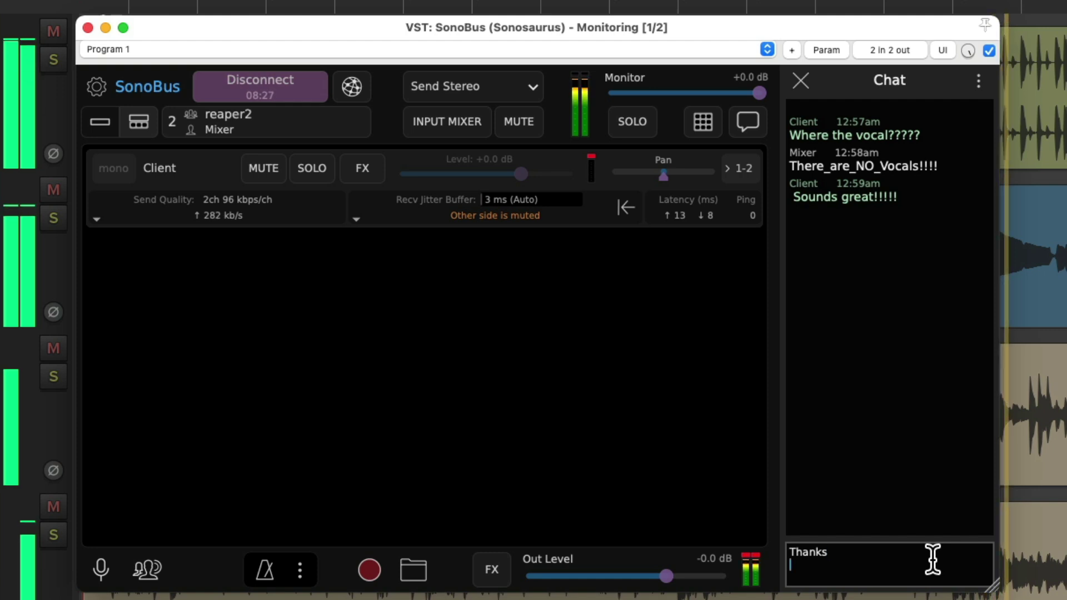
{"action": "key", "text": "Return"}
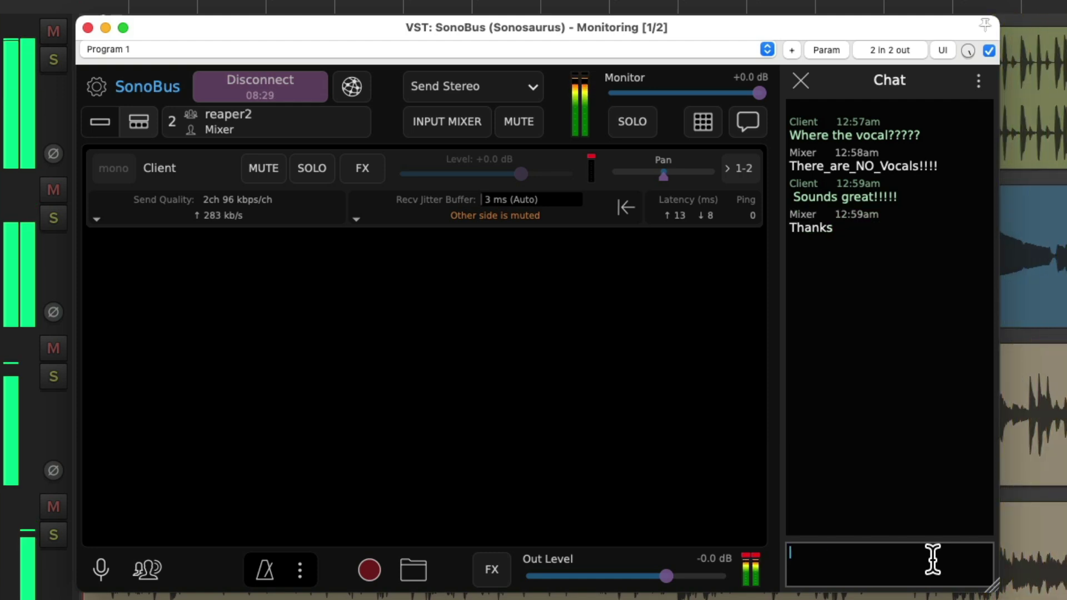